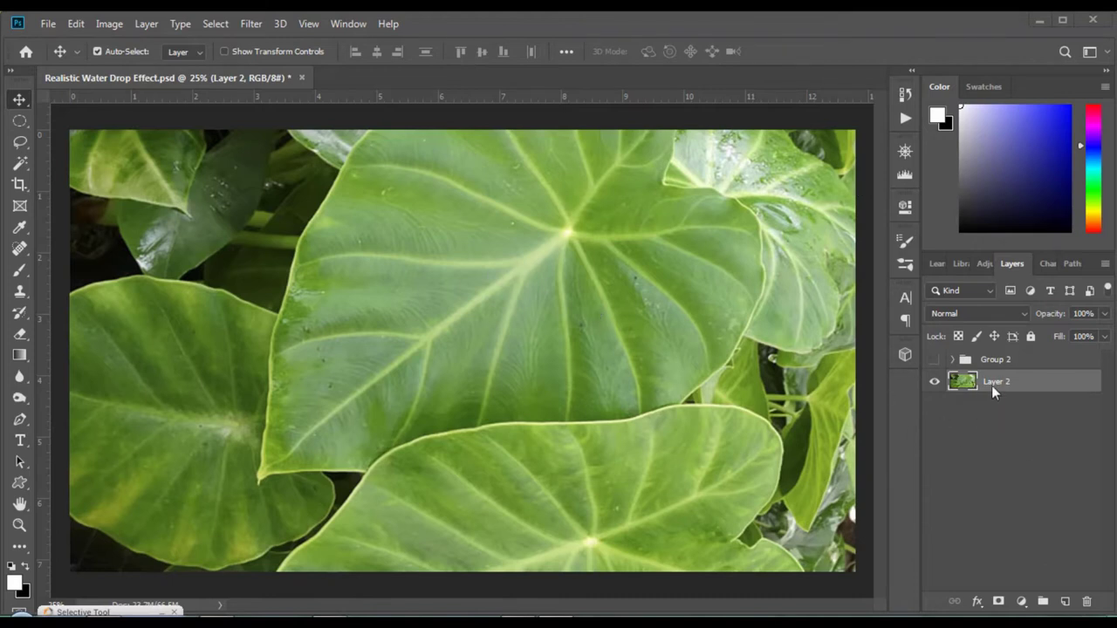
Add empty Layer 3 and draw a small circular elliptical selection left of the leaf centre.
click(1065, 602)
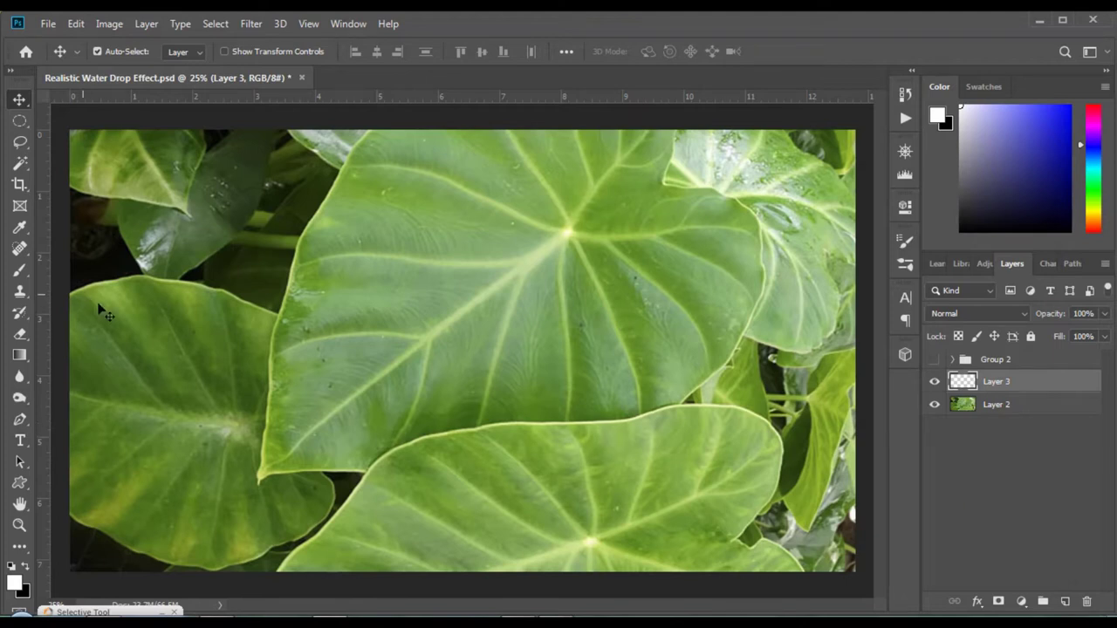
click(20, 123)
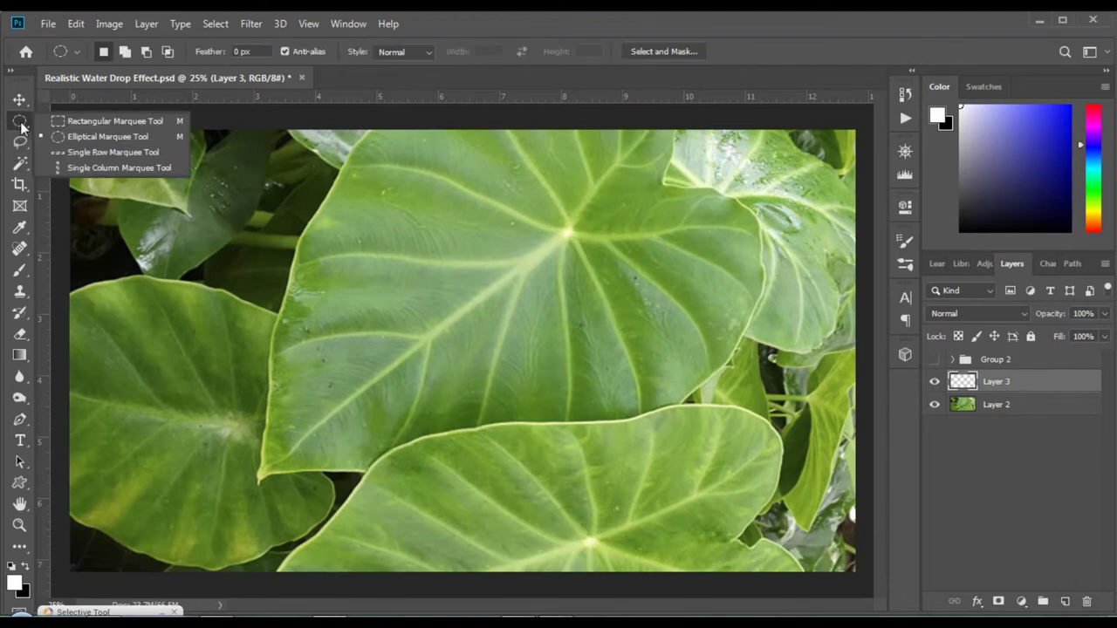
click(127, 139)
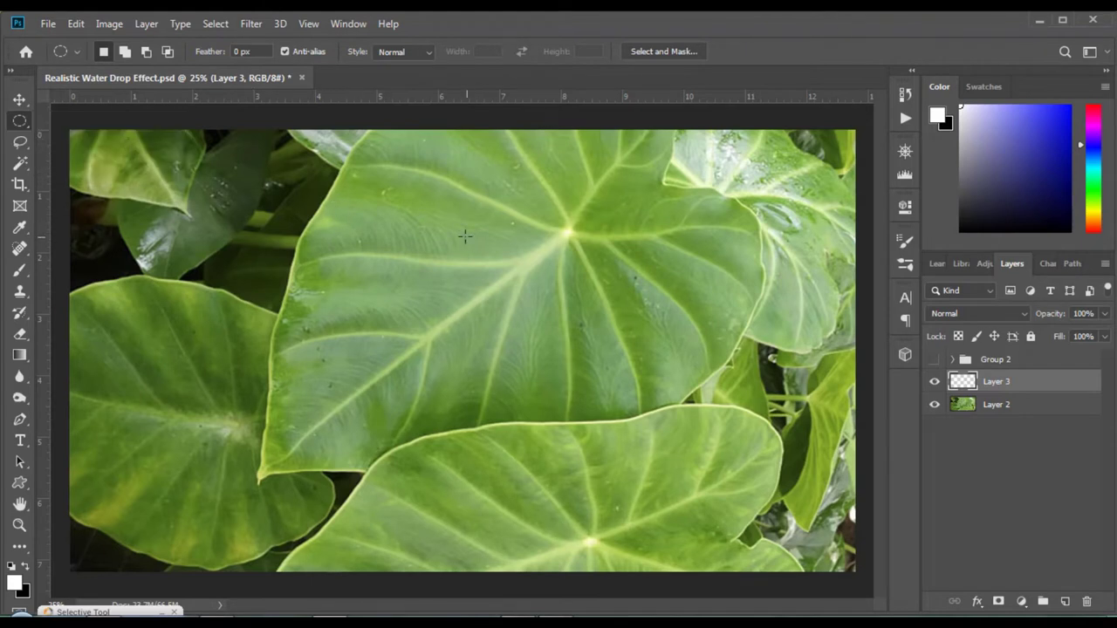
drag(458, 224, 484, 247)
Fill the circle on Layer 3 with a diagonal Black, White linear gradient, then deselect.
click(21, 358)
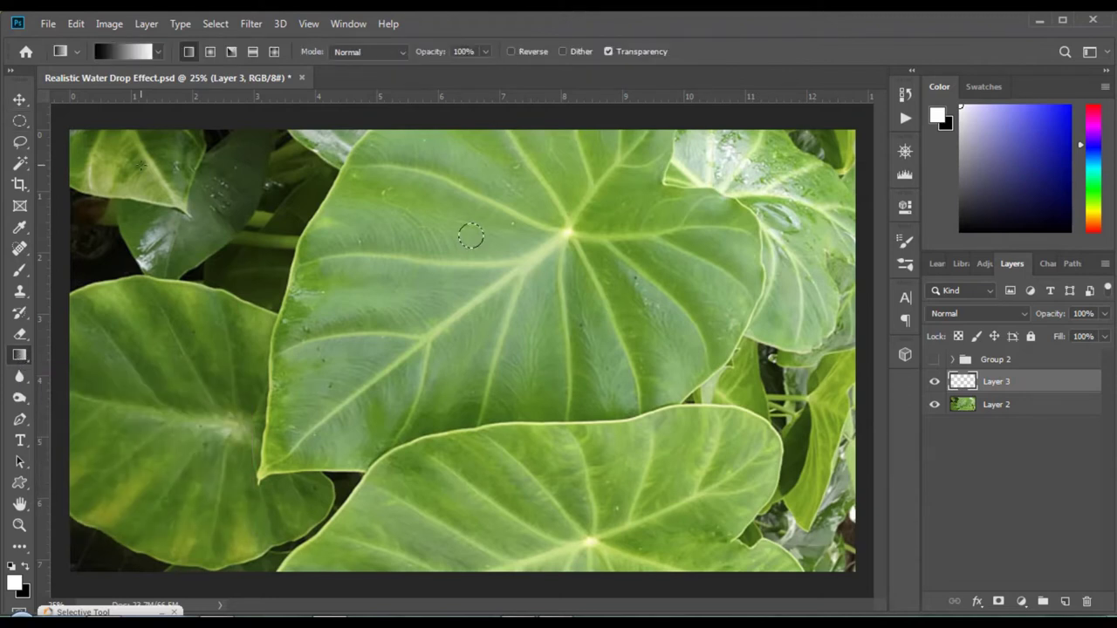
click(123, 54)
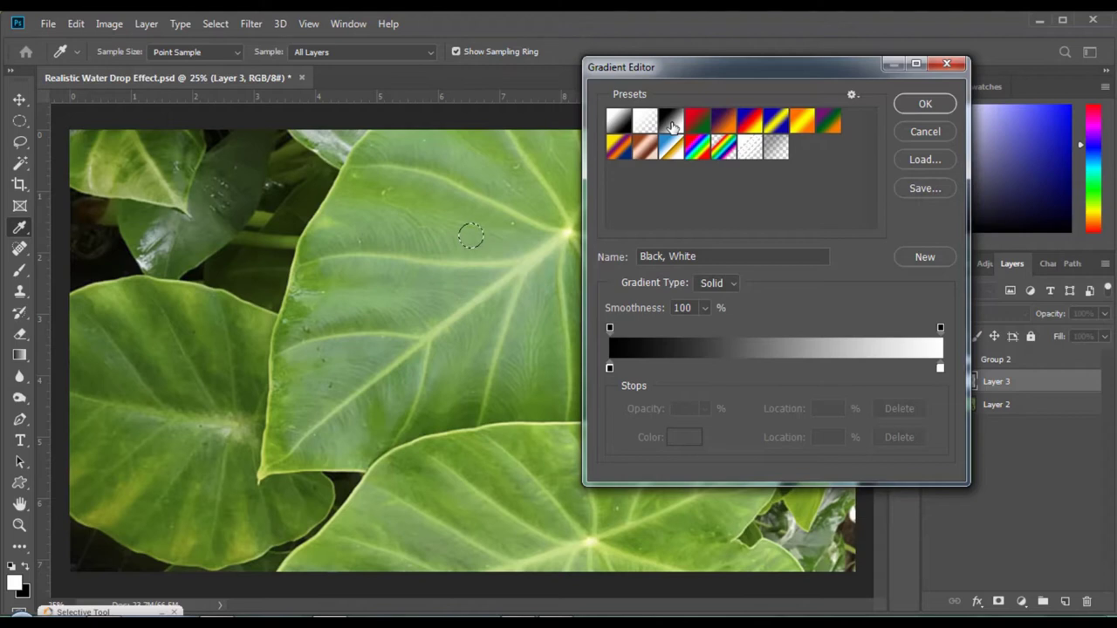
click(926, 105)
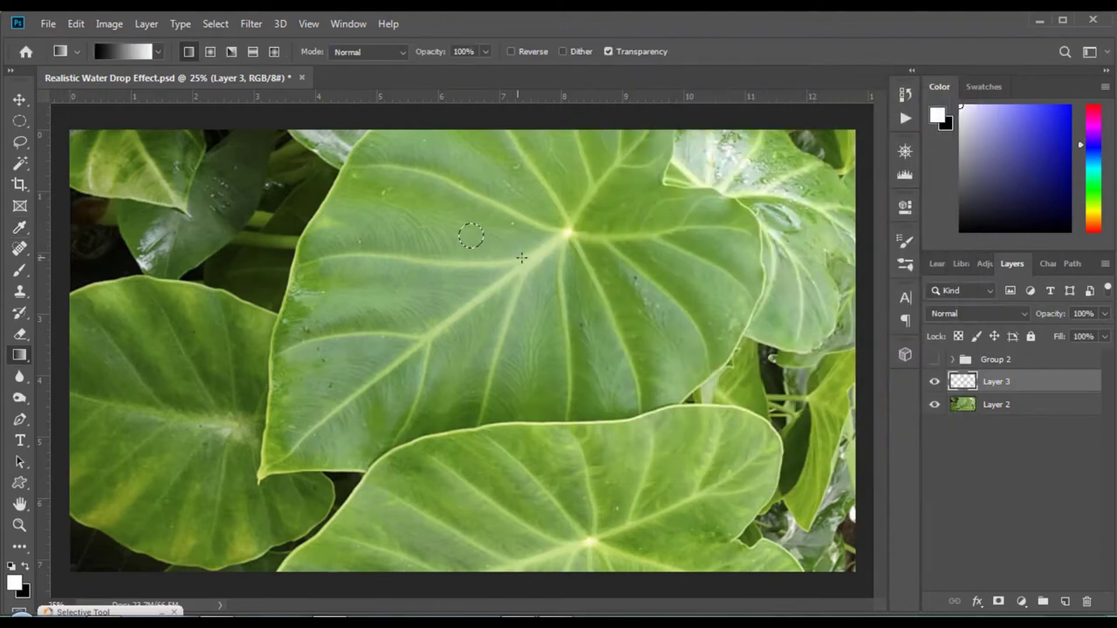
key(ctrl+plus)
key(ctrl+plus)
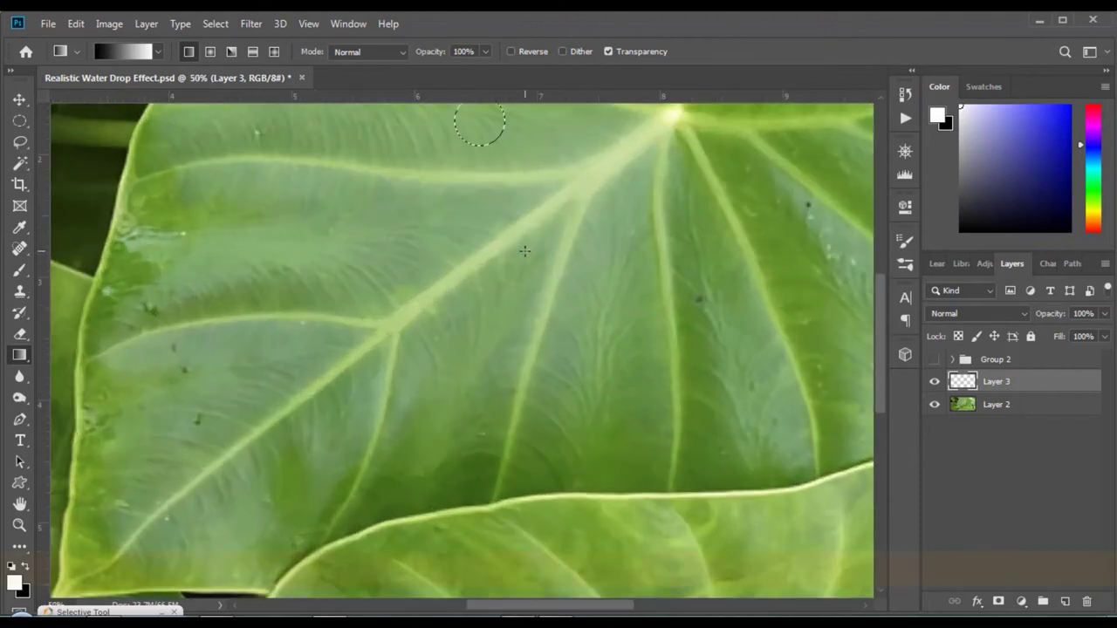
drag(508, 245, 506, 393)
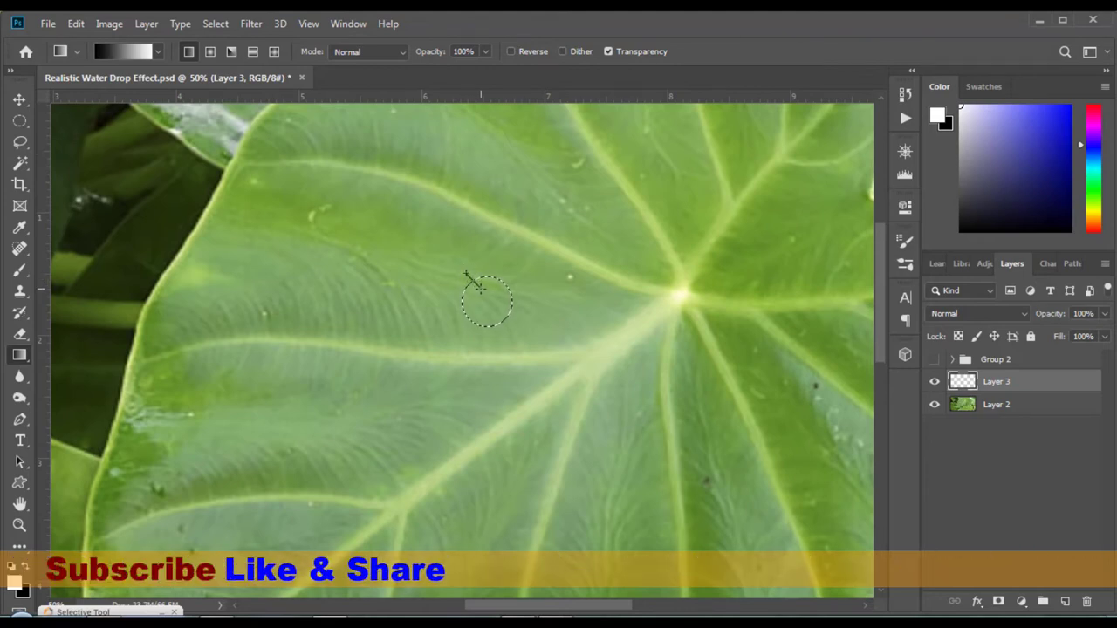
drag(509, 317, 516, 325)
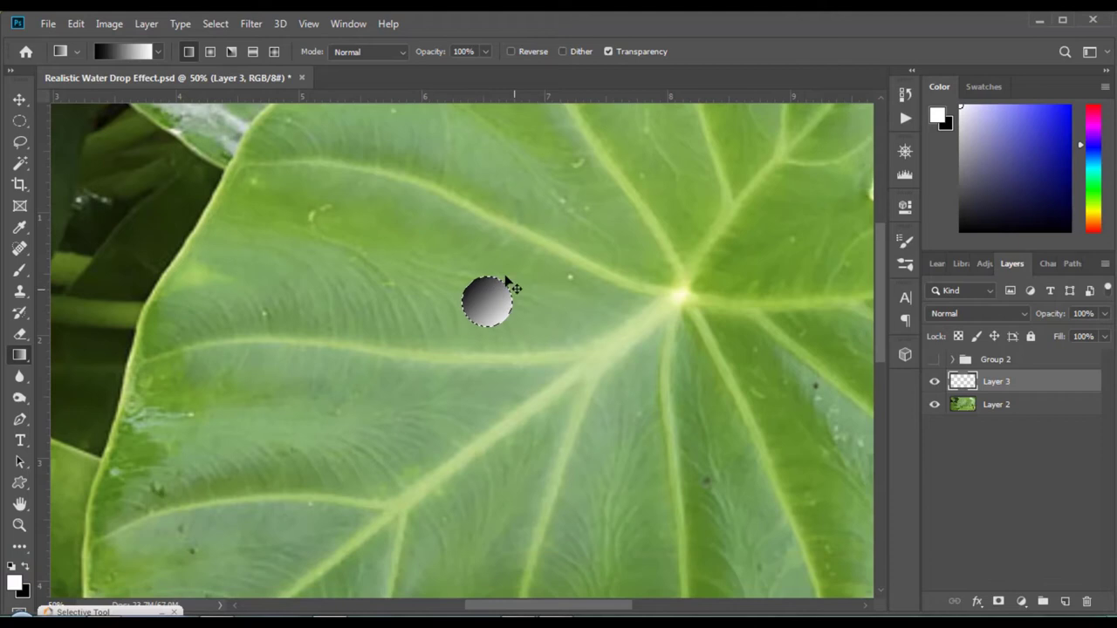
key(ctrl+d)
Set Layer 3's blend mode to Overlay so the gradient circle turns translucent.
click(1025, 315)
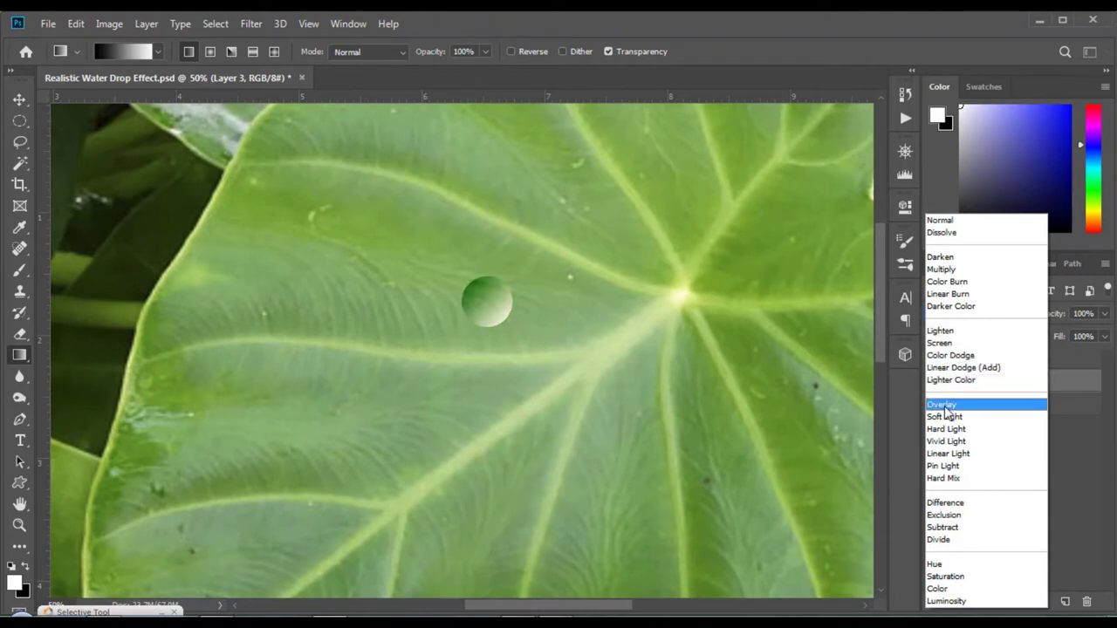
click(956, 406)
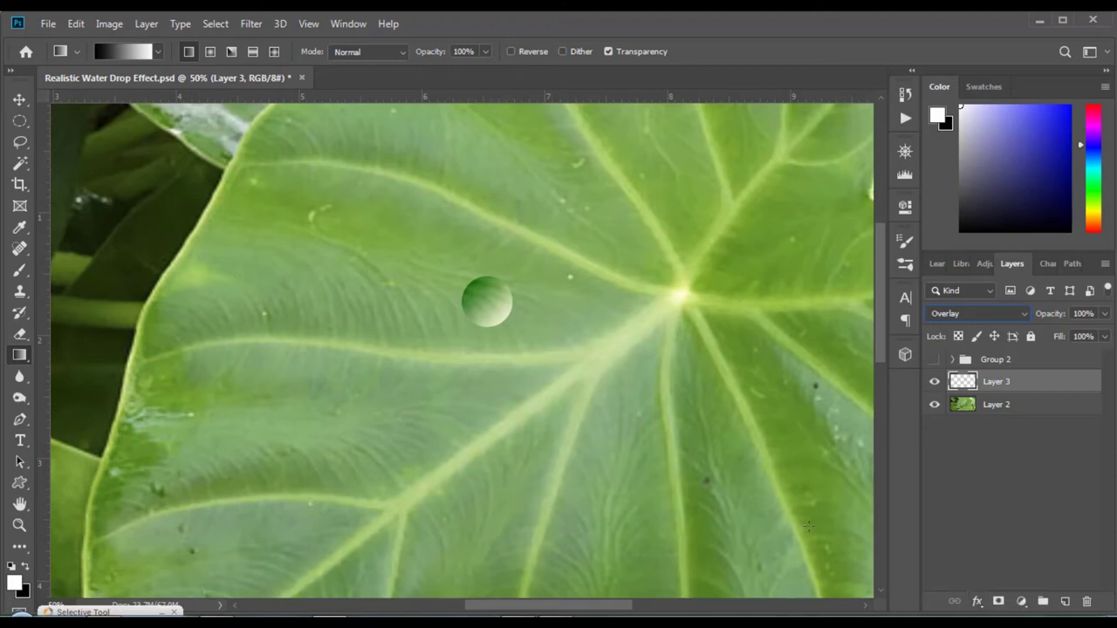
click(978, 608)
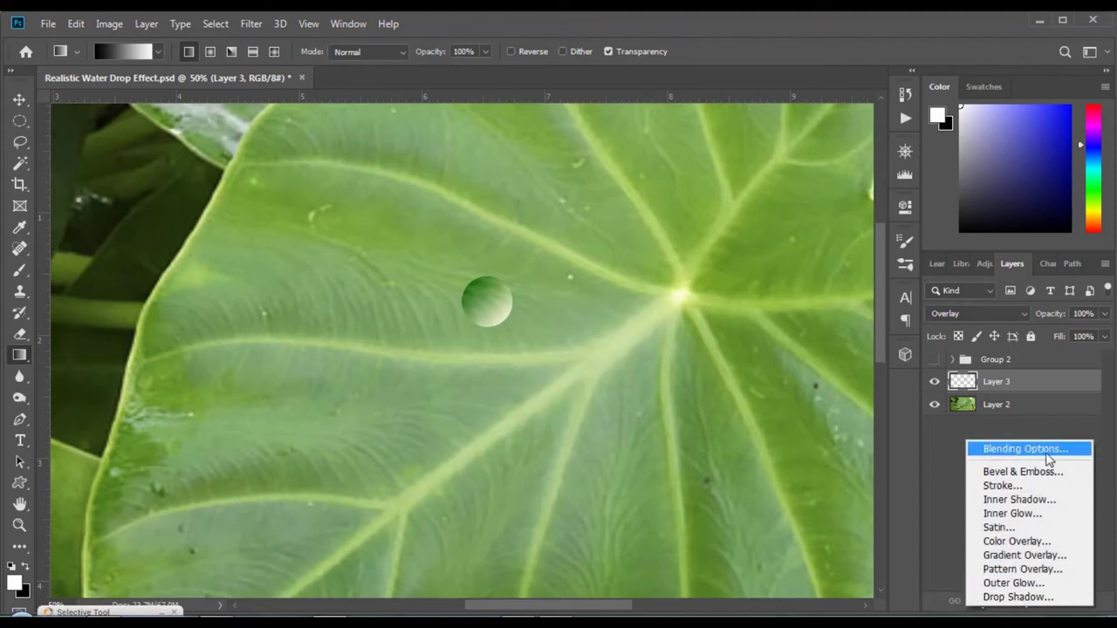
click(947, 453)
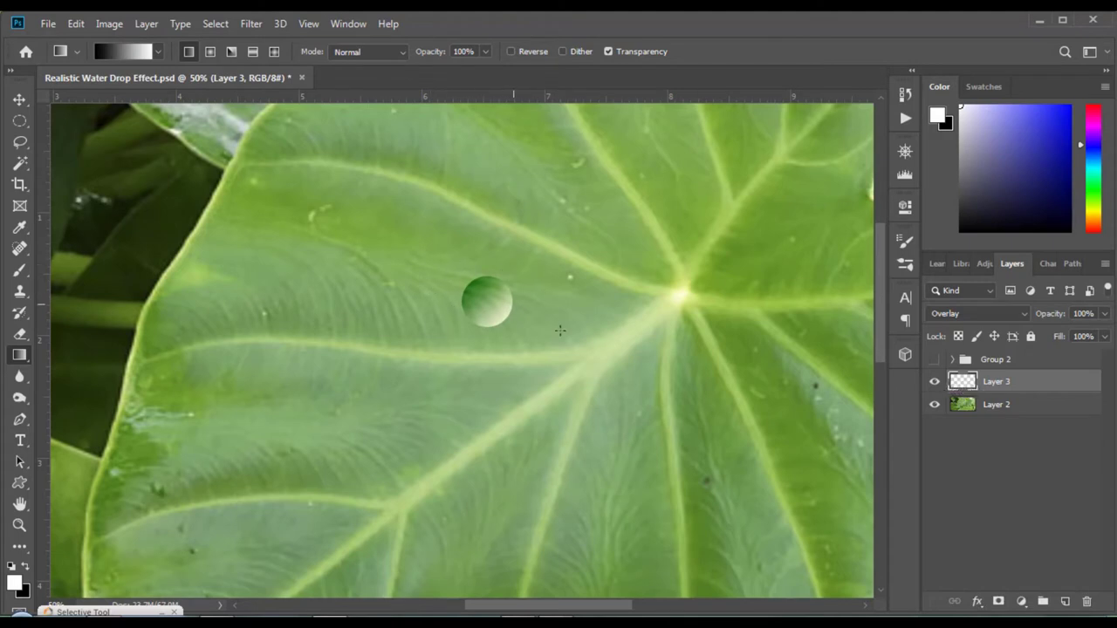
Add a Linear Burn Inner Shadow to Layer 3 with 40% opacity and a -30° angle.
double_click(965, 389)
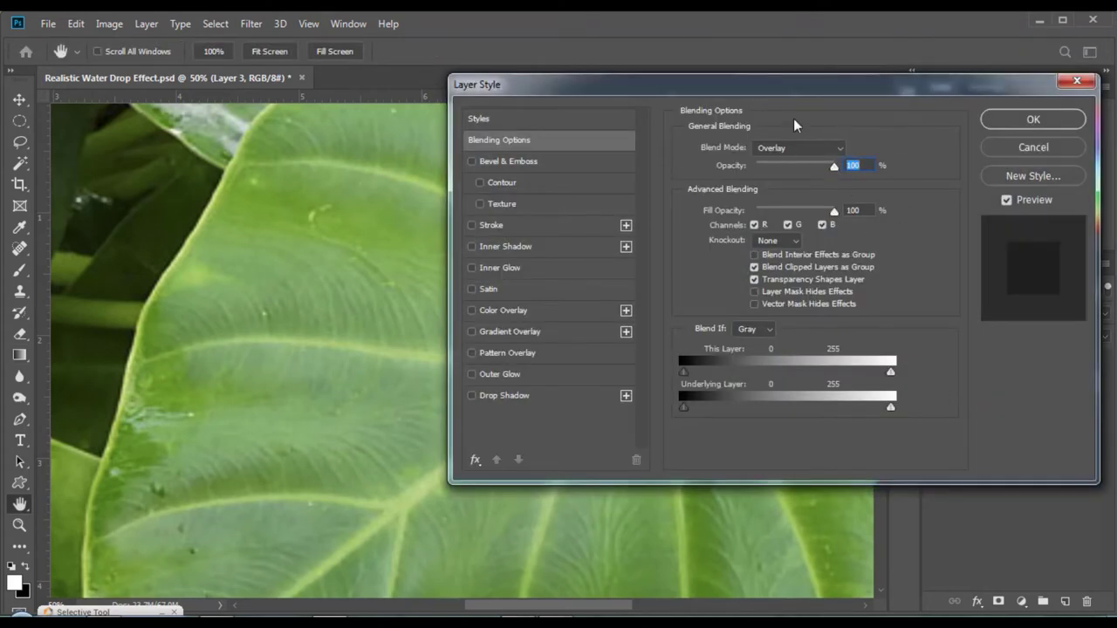
drag(806, 87, 742, 120)
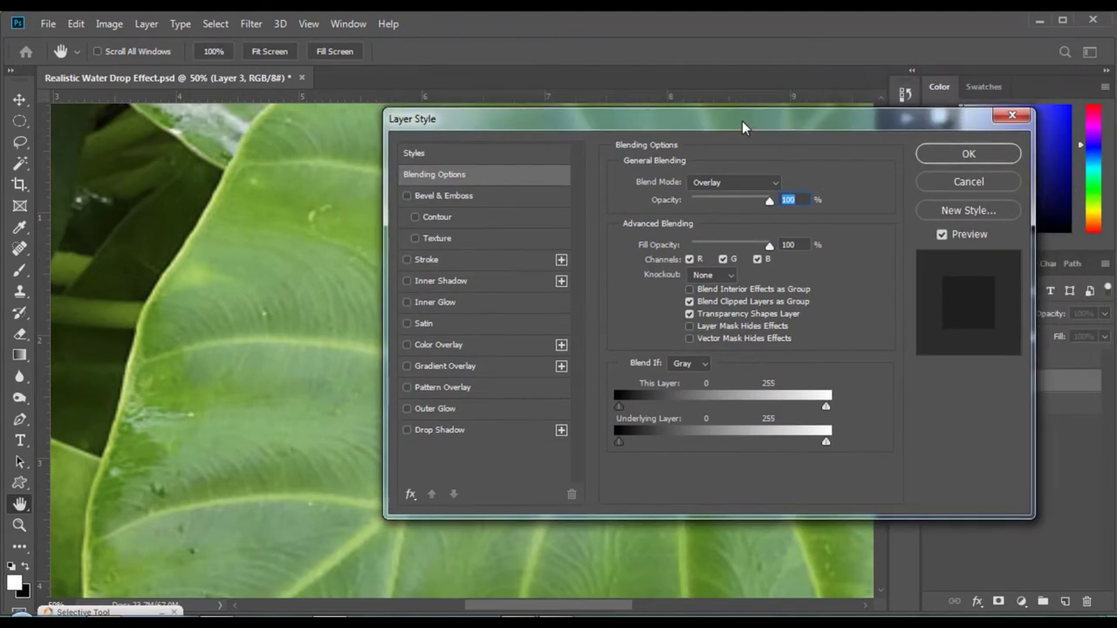
click(438, 282)
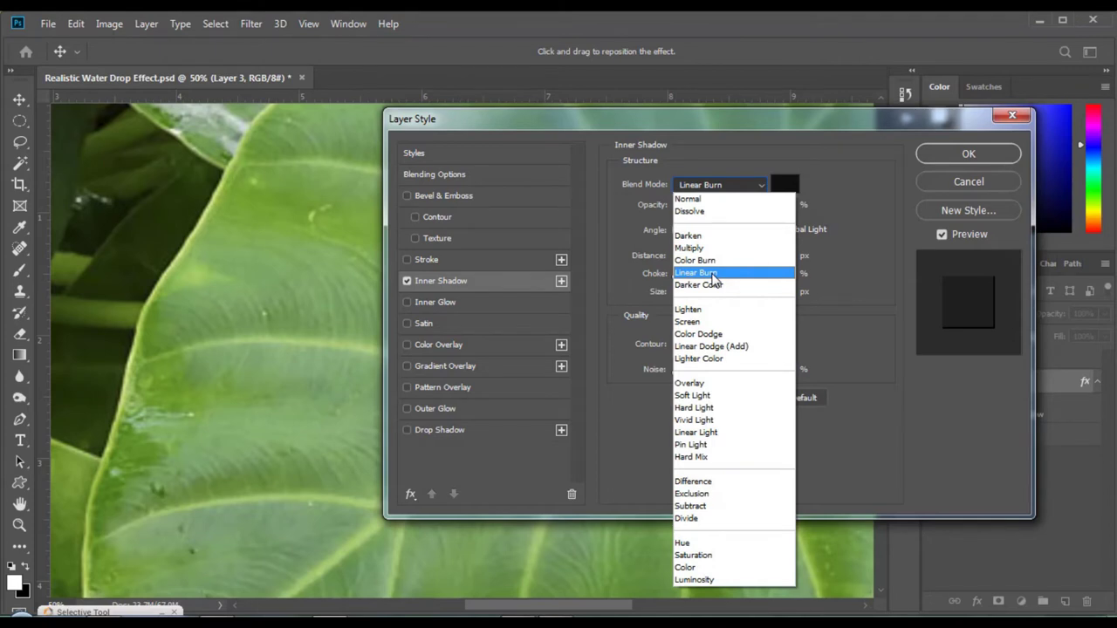
click(713, 275)
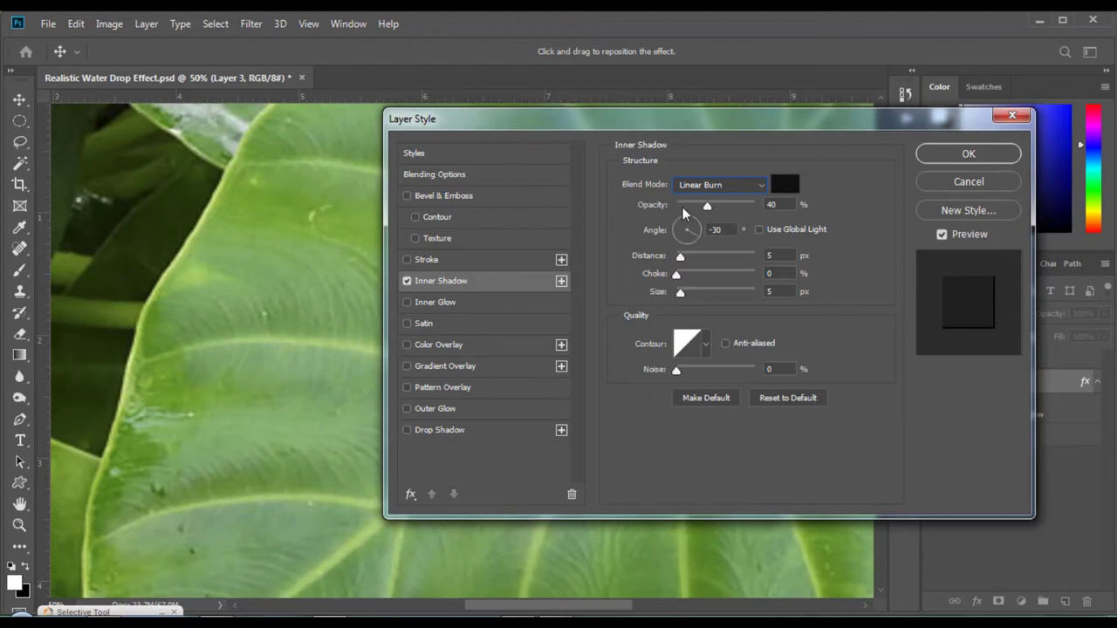
double_click(773, 204)
text(40)
double_click(717, 229)
text(-)
text(30)
key(Tab)
key(Tab)
key(Tab)
Add a Linear Burn Drop Shadow at 40% opacity with a 126° angle.
drag(465, 125, 660, 119)
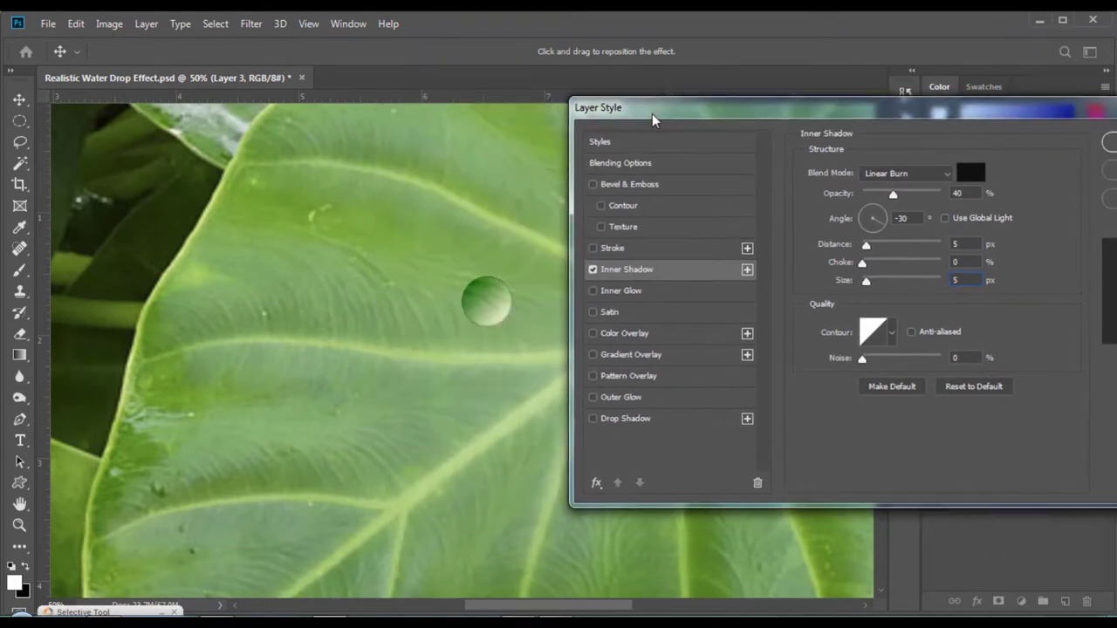
click(637, 426)
click(915, 178)
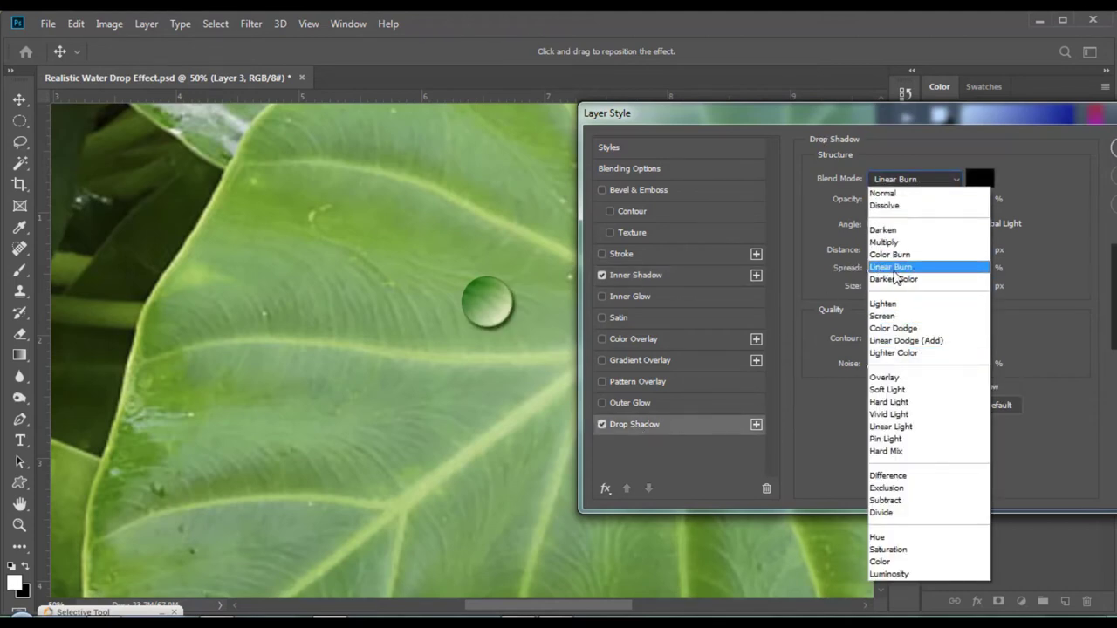
click(901, 267)
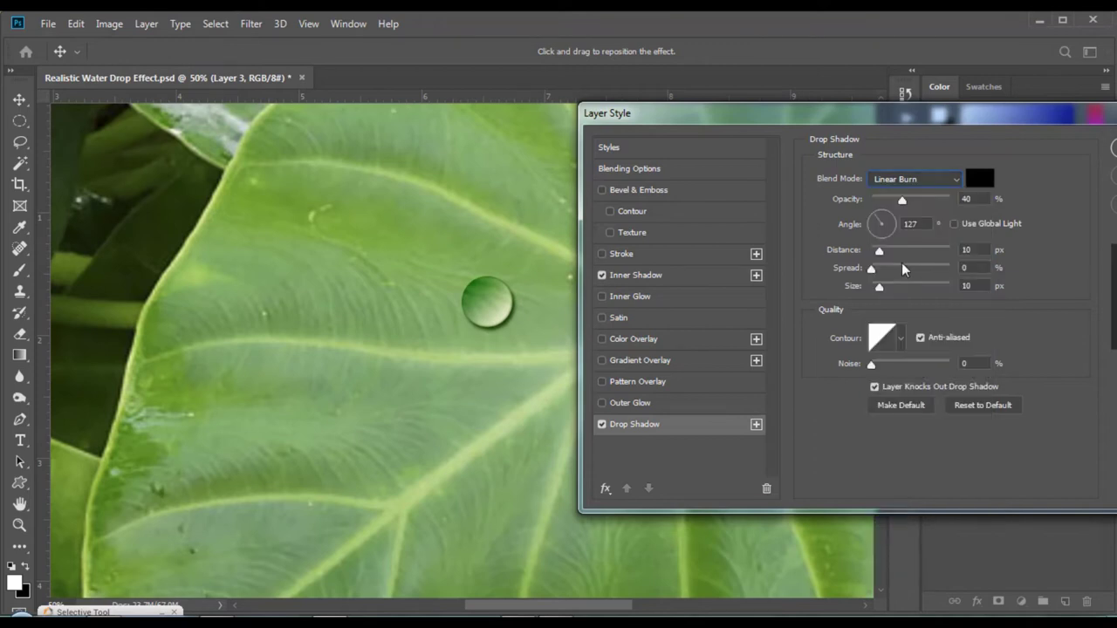
key(Tab)
click(913, 224)
text(1)
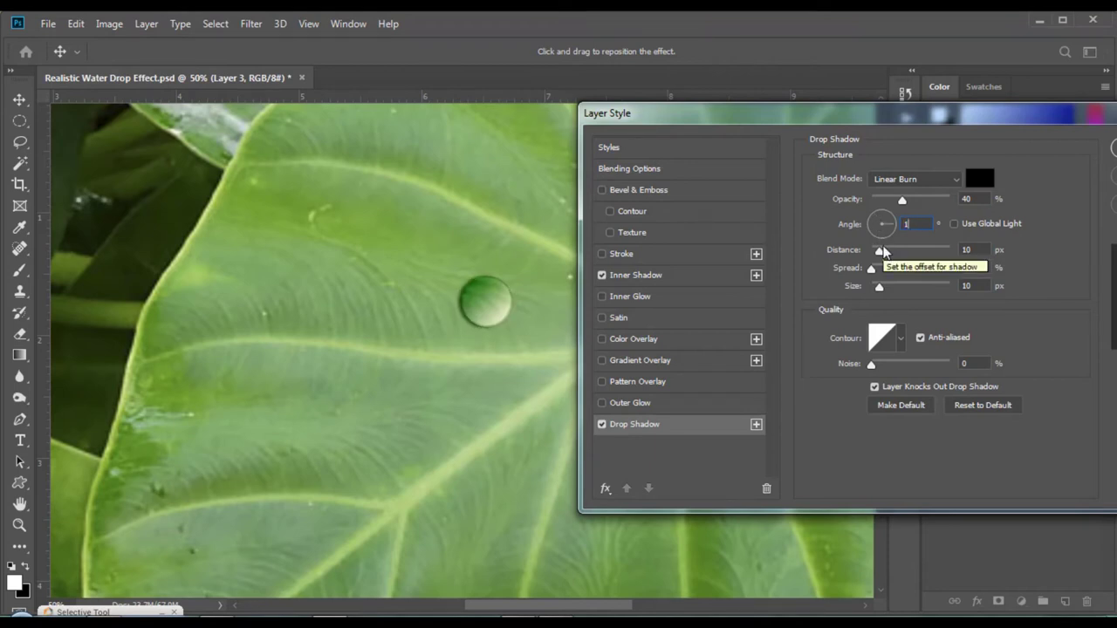
text(30)
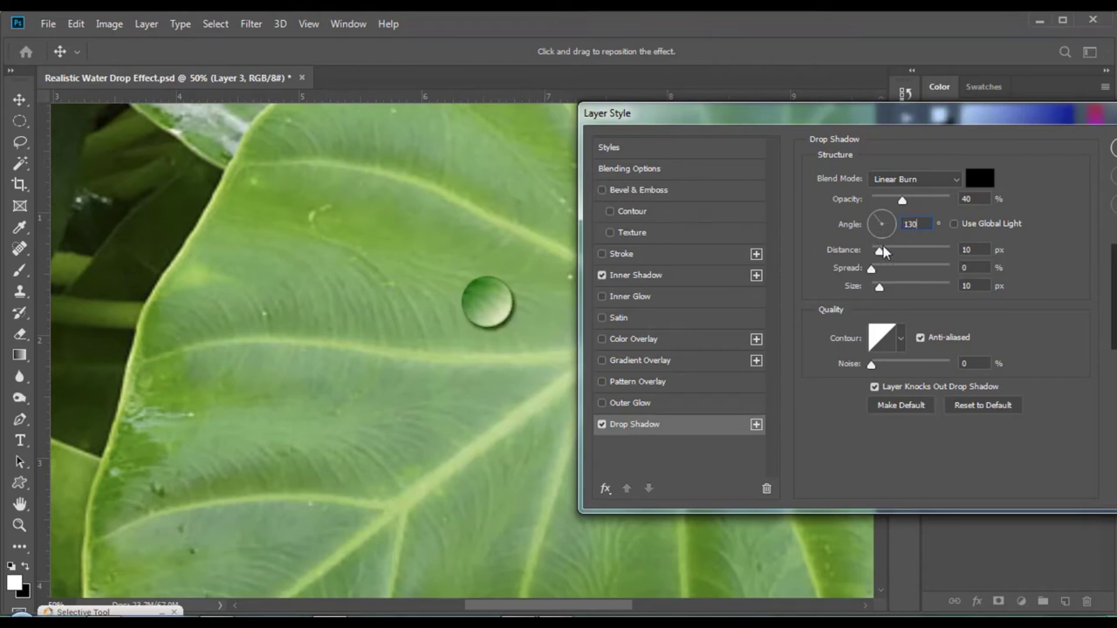
key(BackSpace)
key(BackSpace)
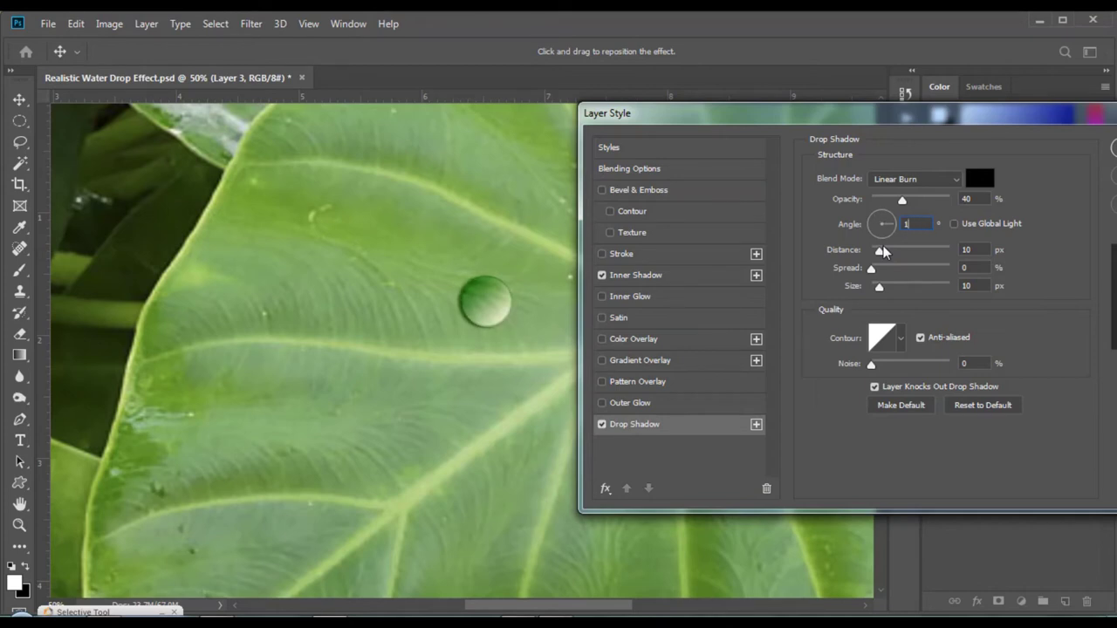
text(26)
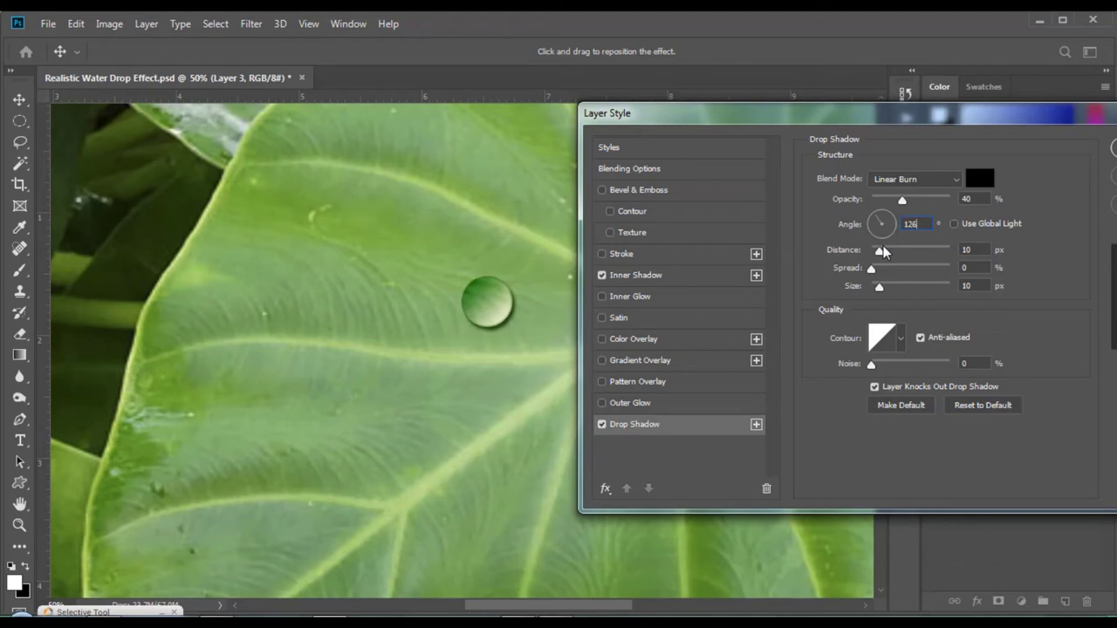
Keep Use Global Light off, set drop shadow distance and size to 10 px, and apply both shadows.
click(954, 224)
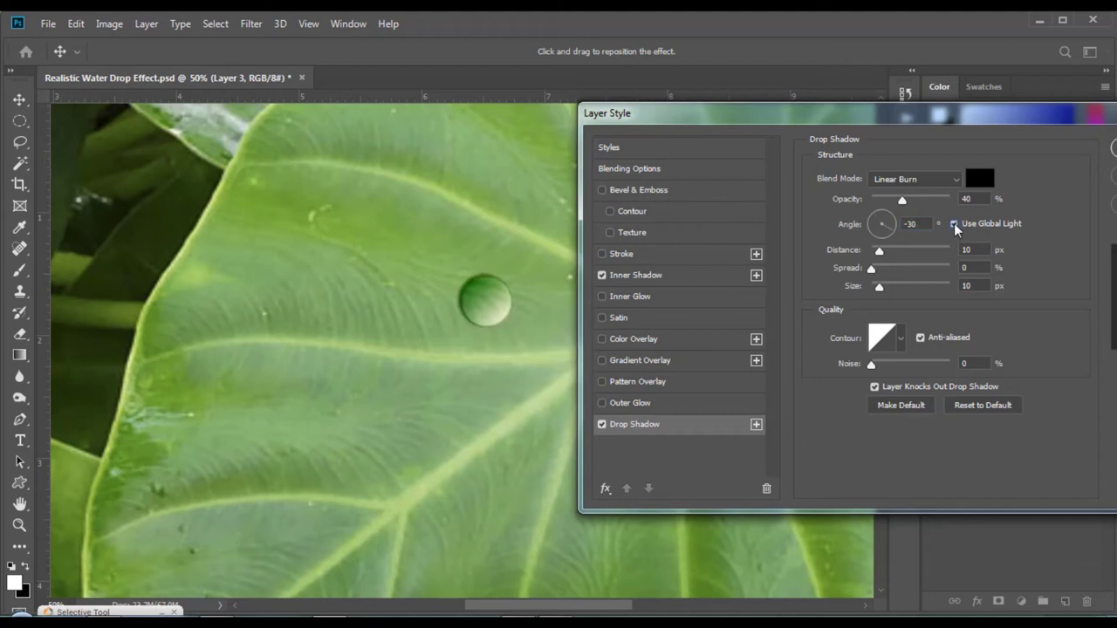
click(954, 224)
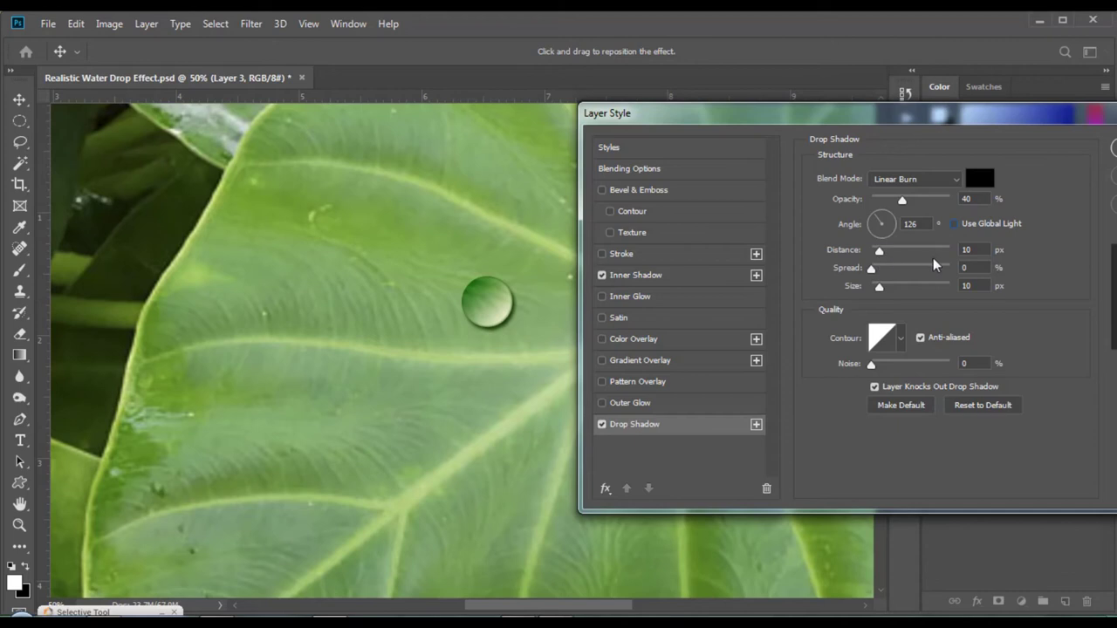
drag(975, 250, 947, 250)
text(1)
text(0)
drag(981, 286, 925, 303)
text(1)
text(0)
drag(830, 117, 547, 133)
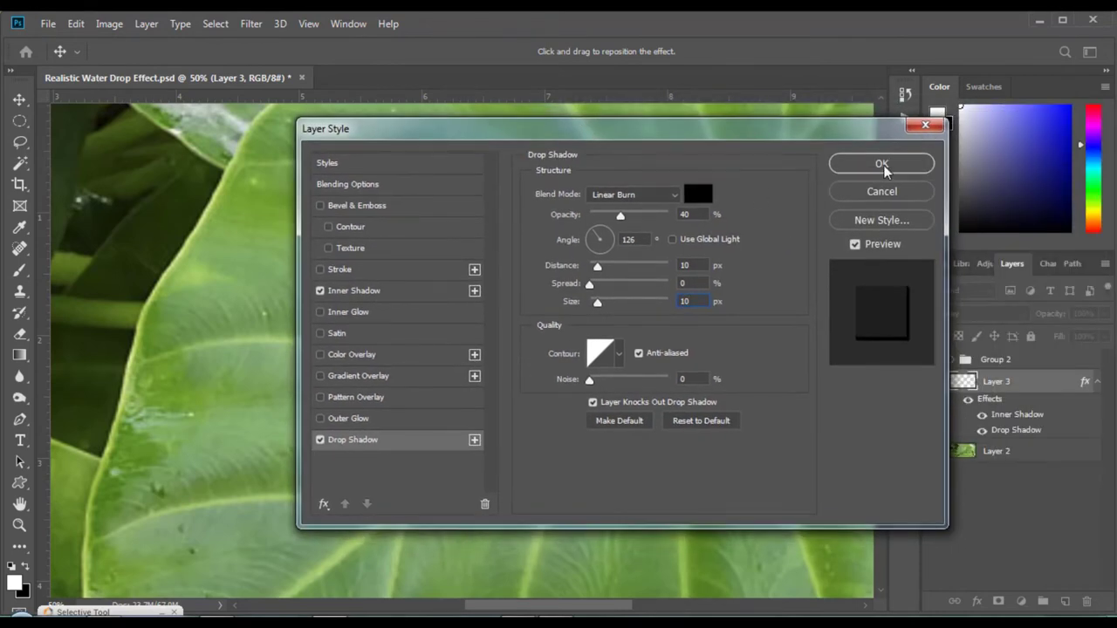
click(885, 166)
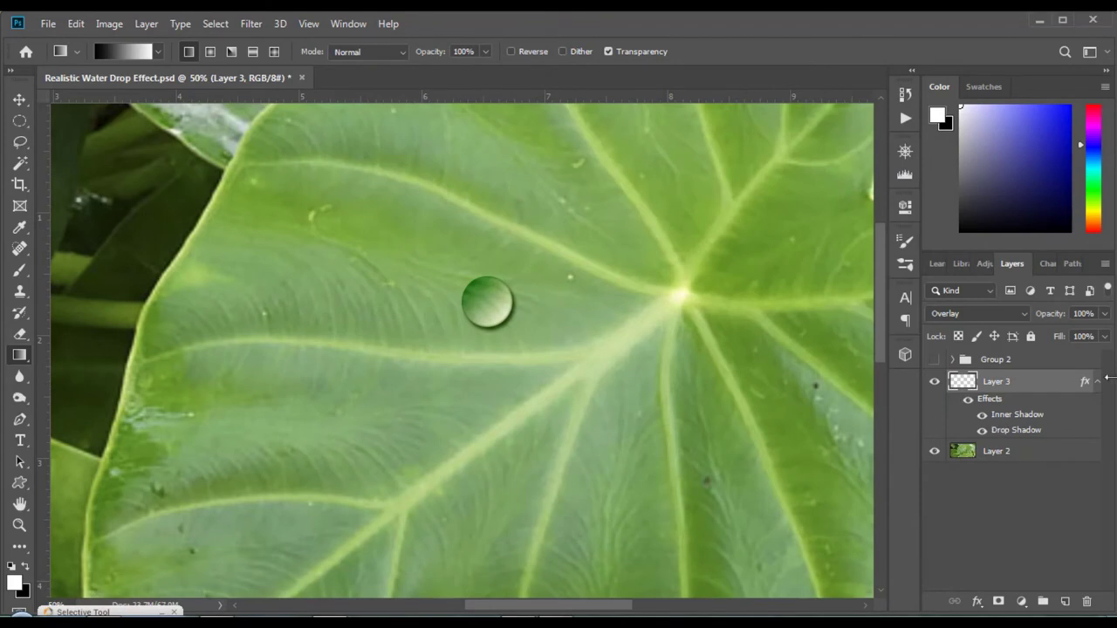
Duplicate the drop layer and move the copy just below the original drop.
click(1097, 384)
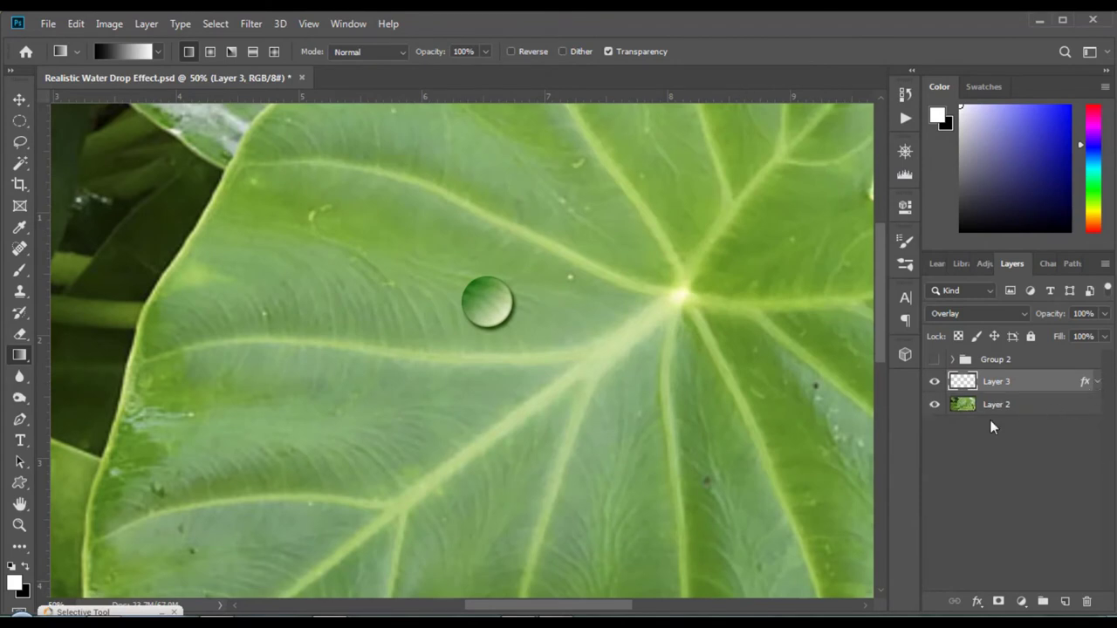
key(ctrl+minus)
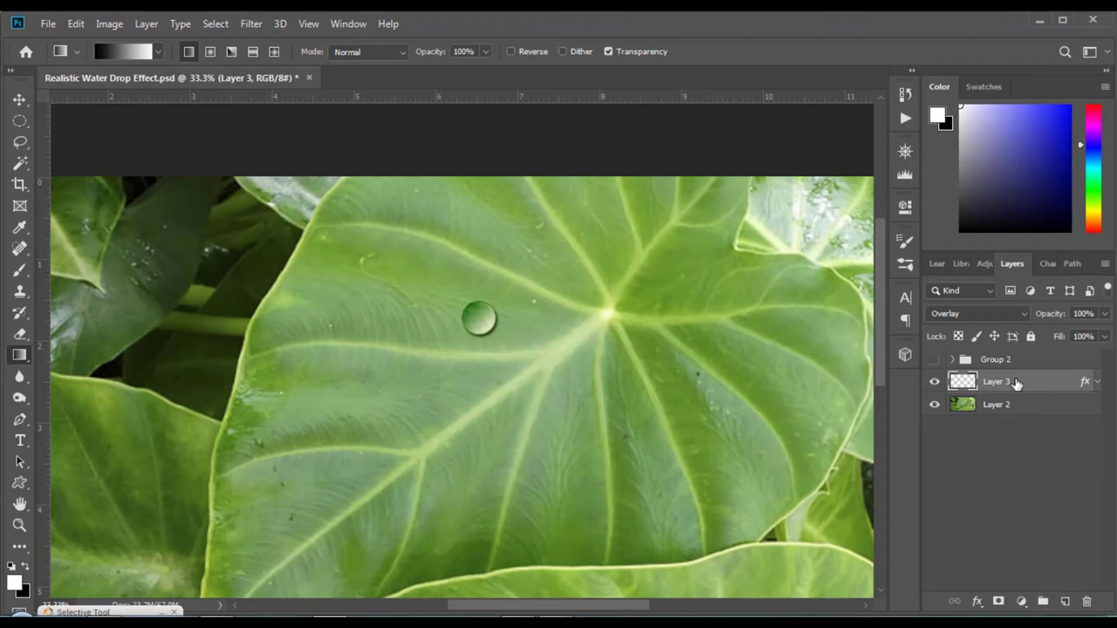
key(ctrl+j)
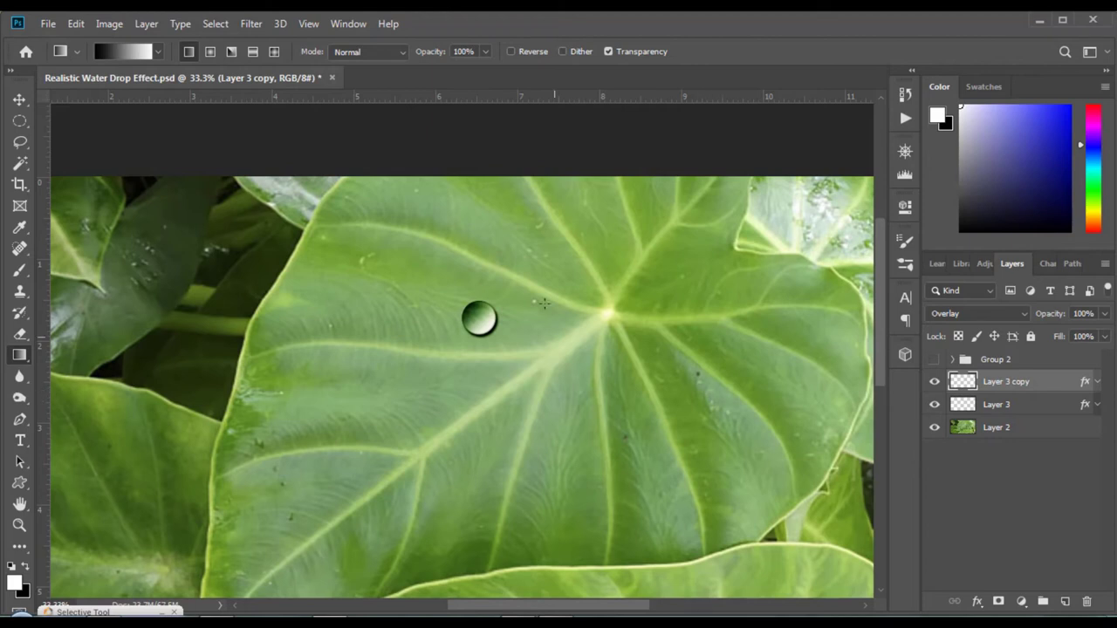
click(19, 98)
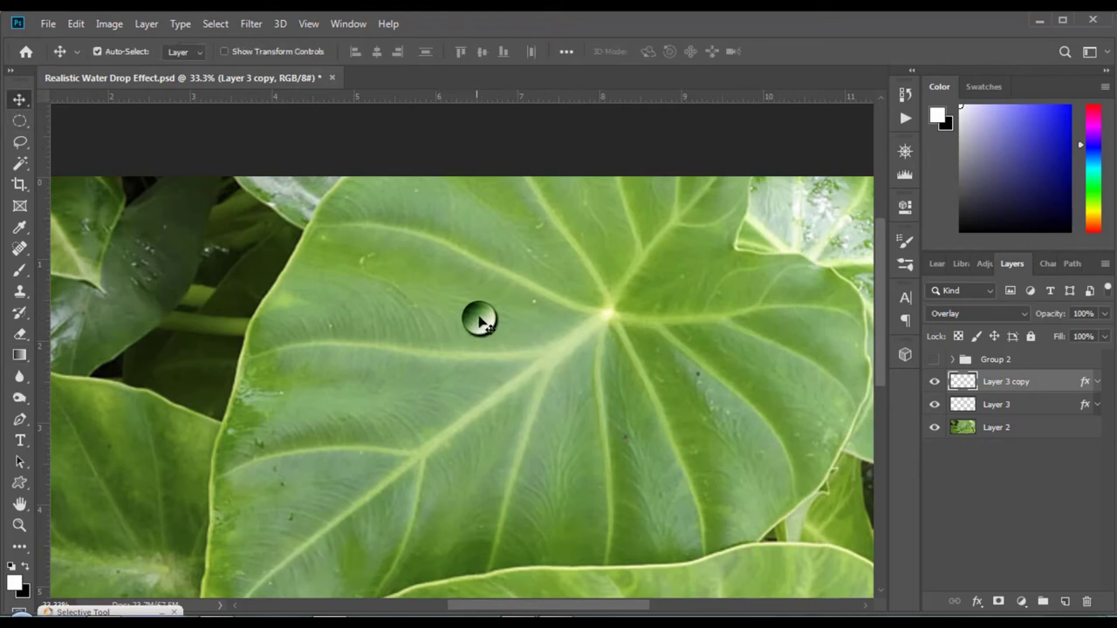
drag(479, 332, 472, 364)
Enlarge the copied drop, then Alt-drag a second copy onto the leaf centre.
key(ctrl)
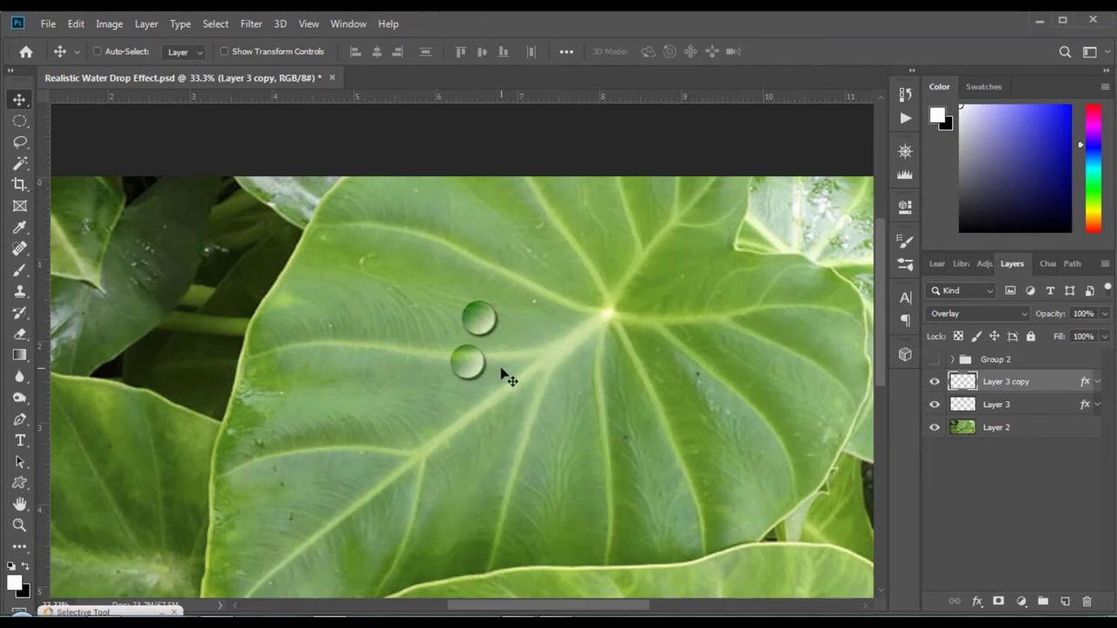
key(ctrl+t)
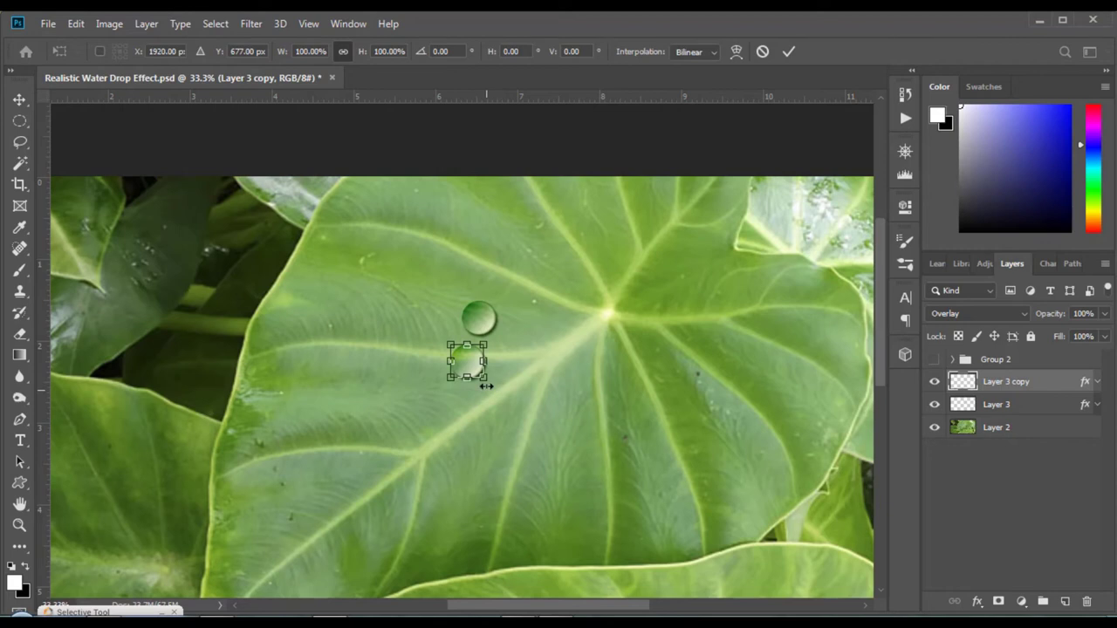
drag(487, 378, 502, 397)
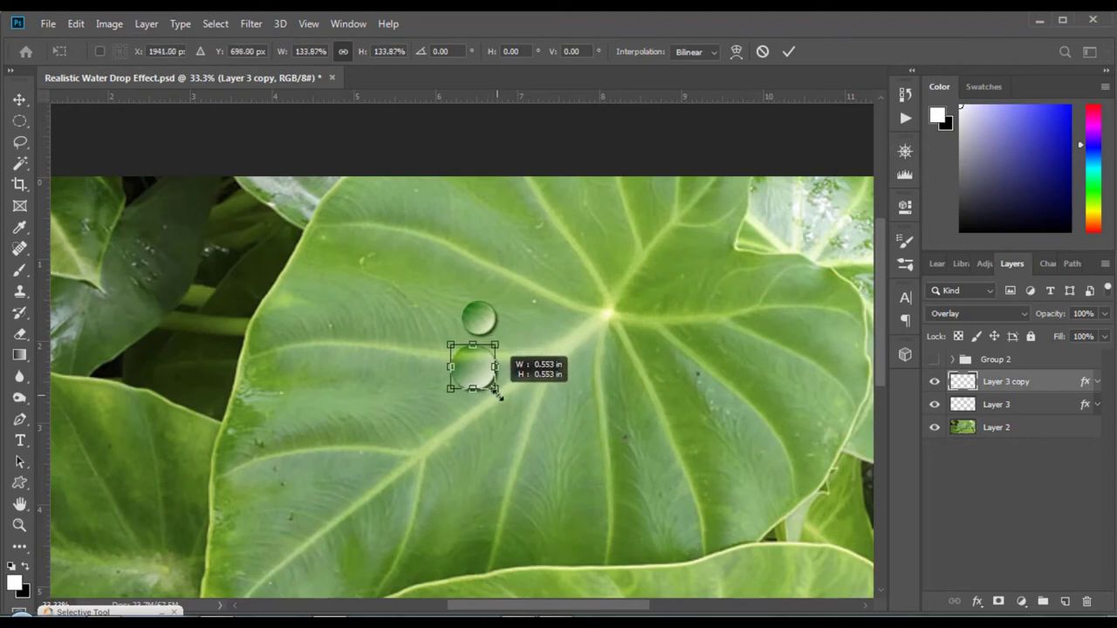
key(Return)
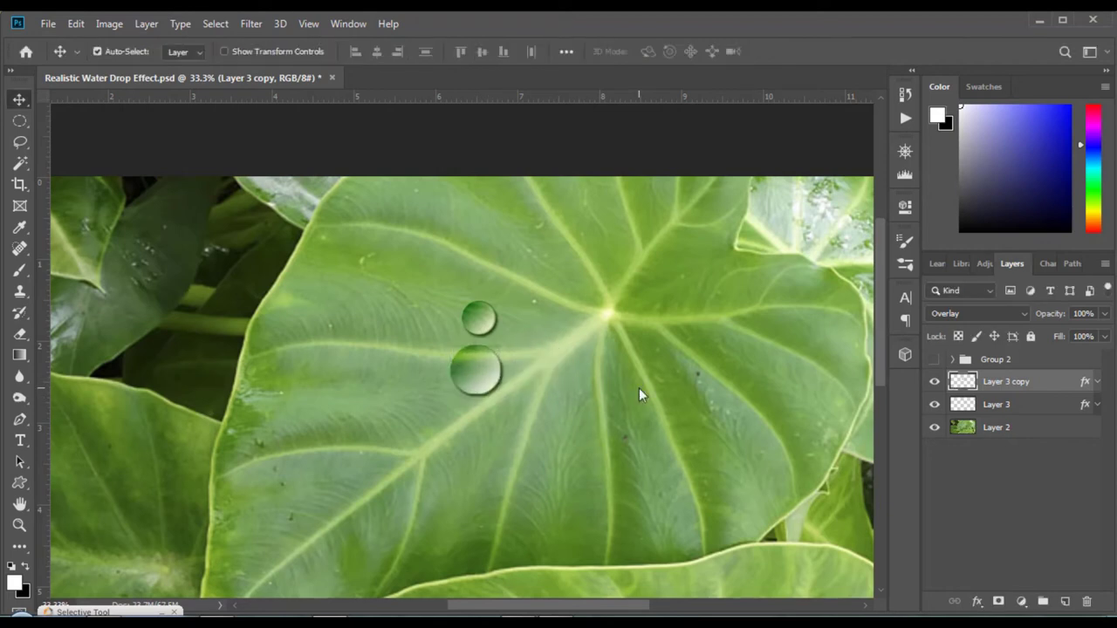
drag(481, 373, 478, 377)
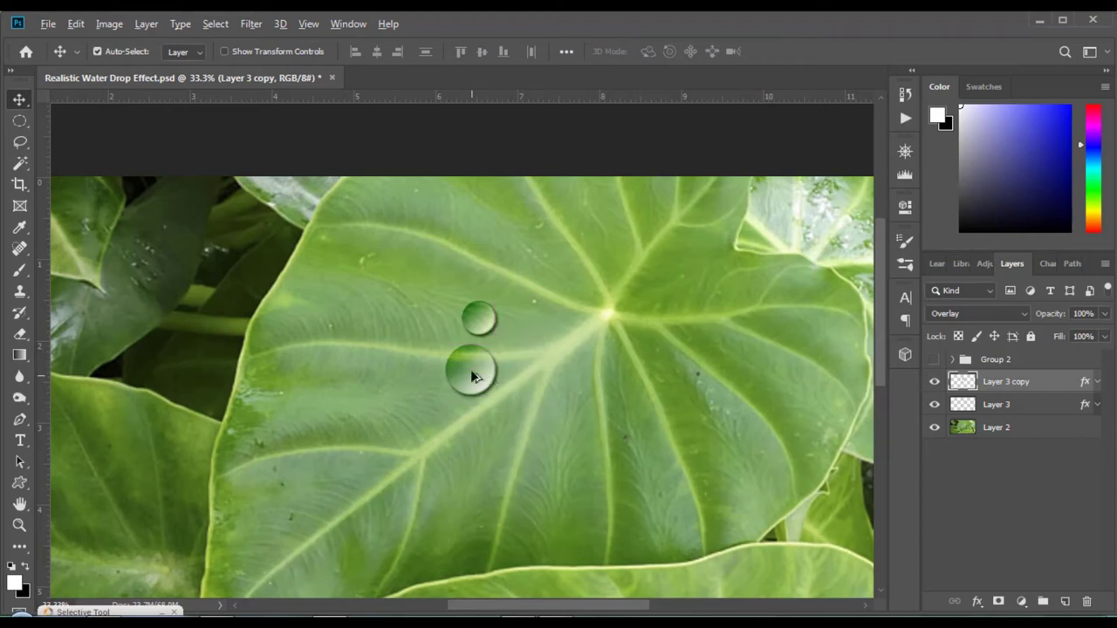
drag(495, 372, 606, 316)
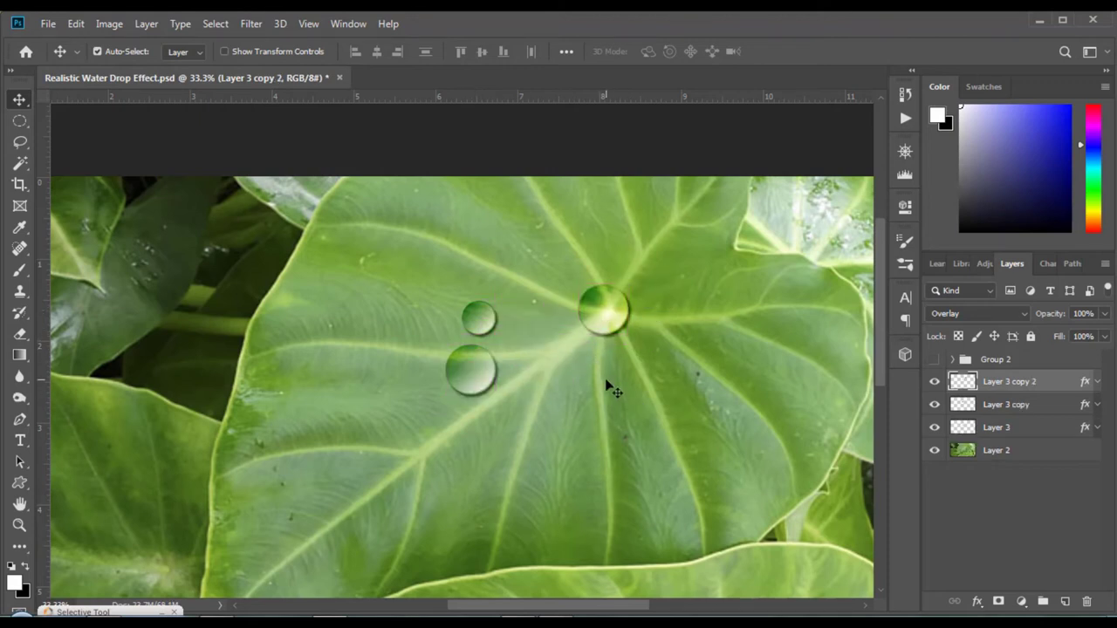
Copy the original small drop to its lower right and shrink it into a tiny drop.
click(480, 324)
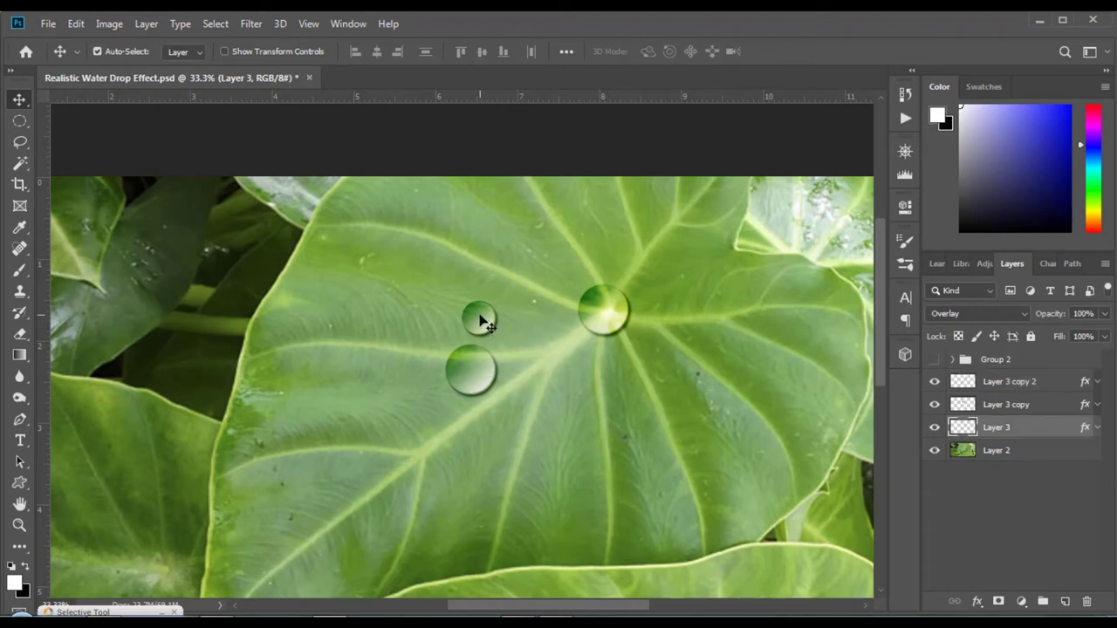
drag(480, 321, 527, 345)
key(ctrl+t)
key(Return)
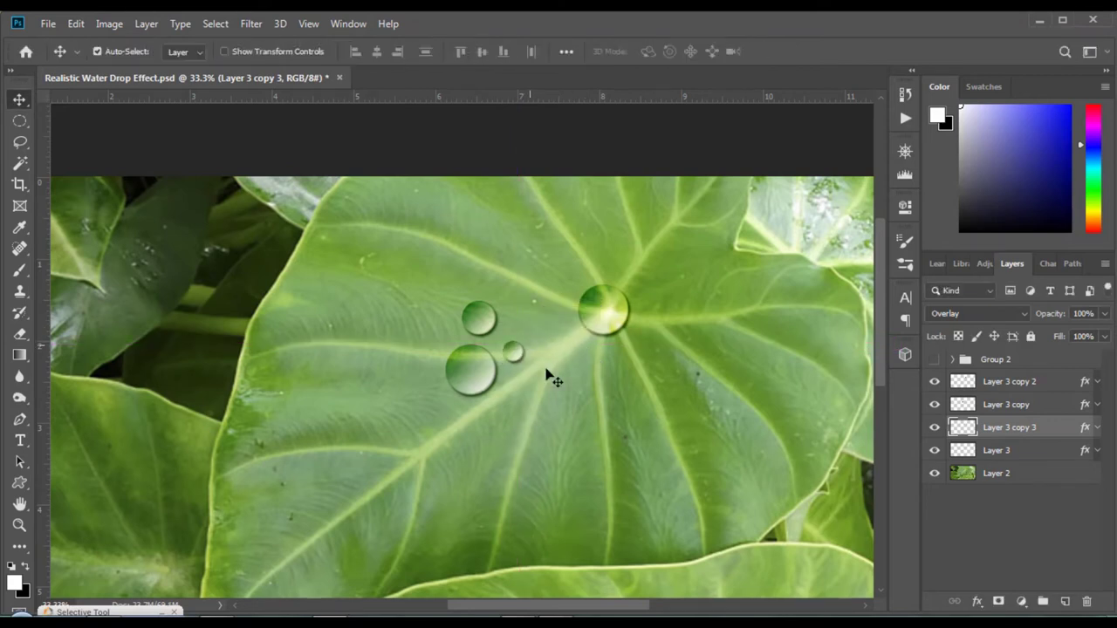
drag(513, 352, 514, 345)
Try an extra drop at the leaf's lower left, undo it, and zoom to 100% on the drops.
drag(752, 382, 734, 325)
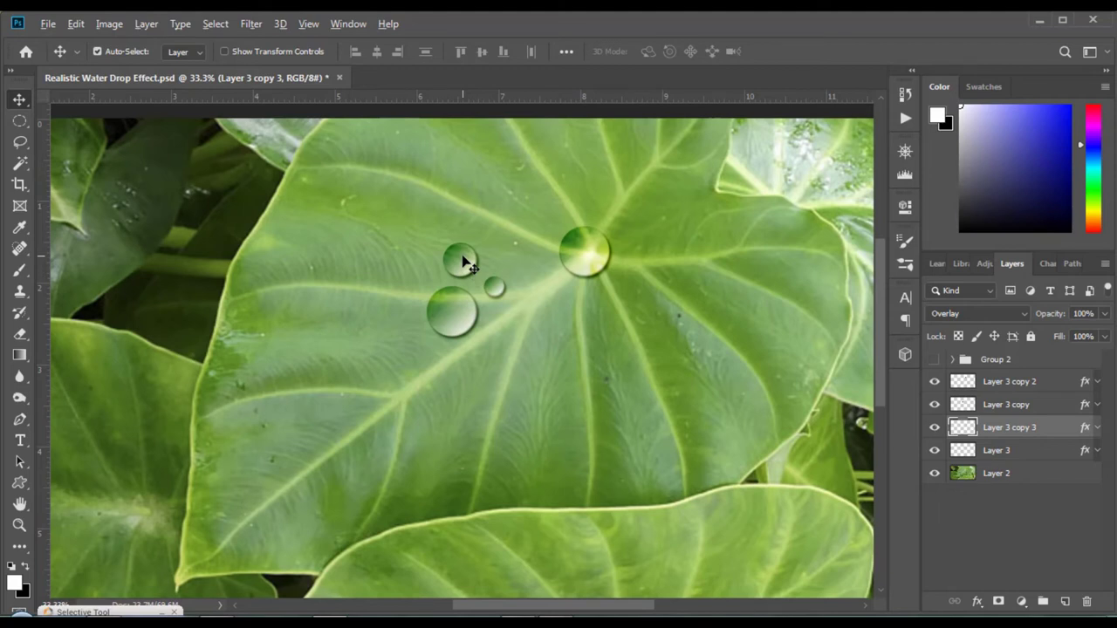
mouse_move(463, 262)
mouse_down()
mouse_move(286, 489)
mouse_move(236, 535)
mouse_up()
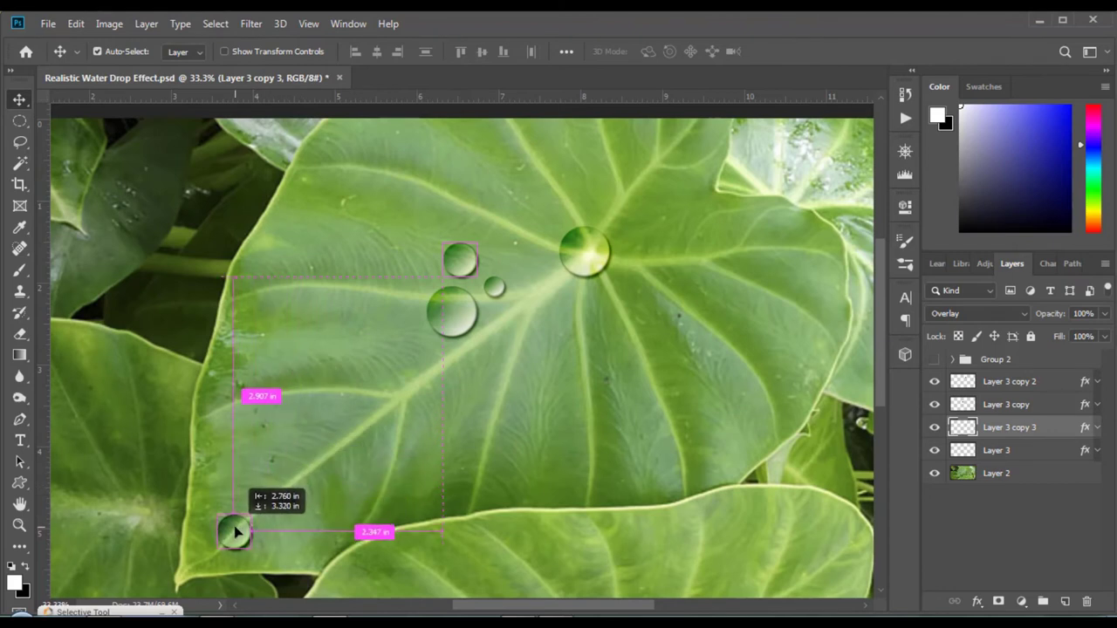
drag(236, 534, 240, 530)
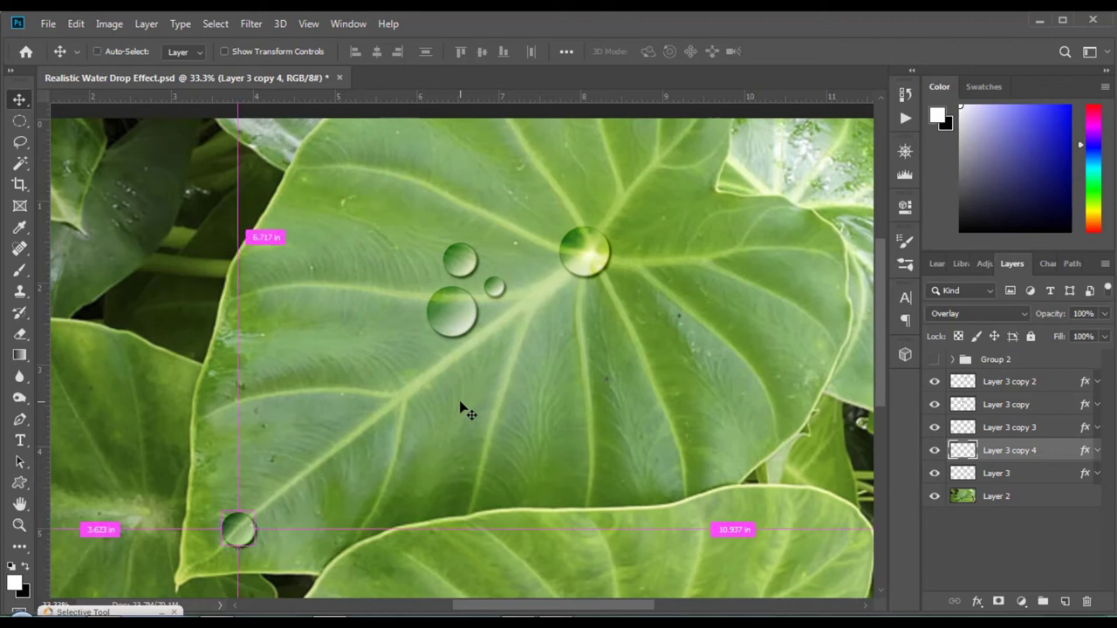
key(ctrl+z)
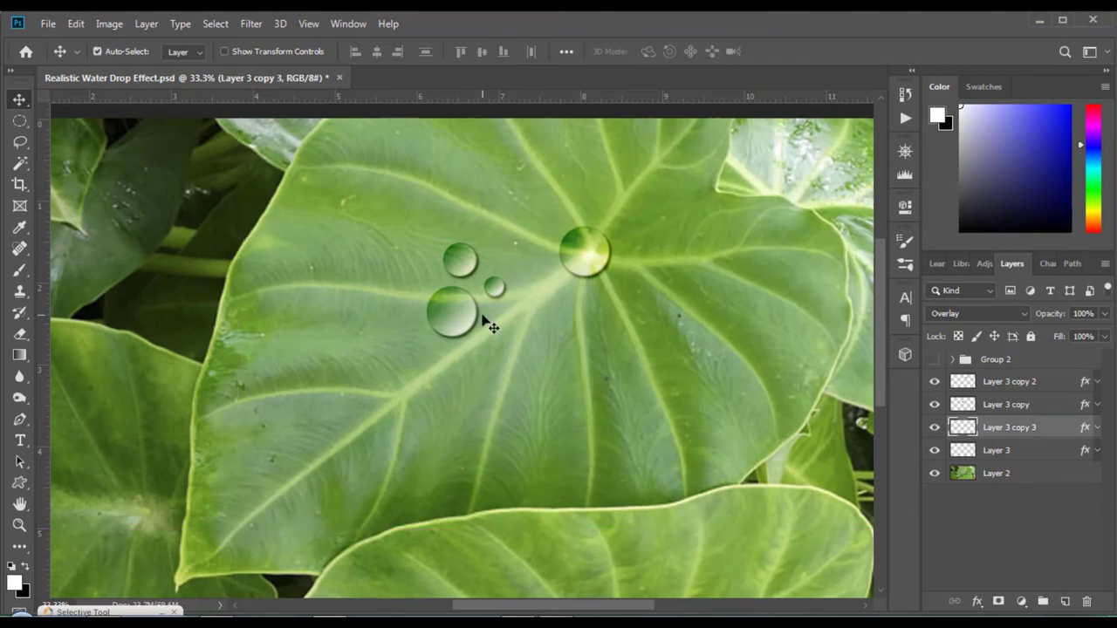
key(ctrl+plus)
key(ctrl+plus)
key(ctrl+plus)
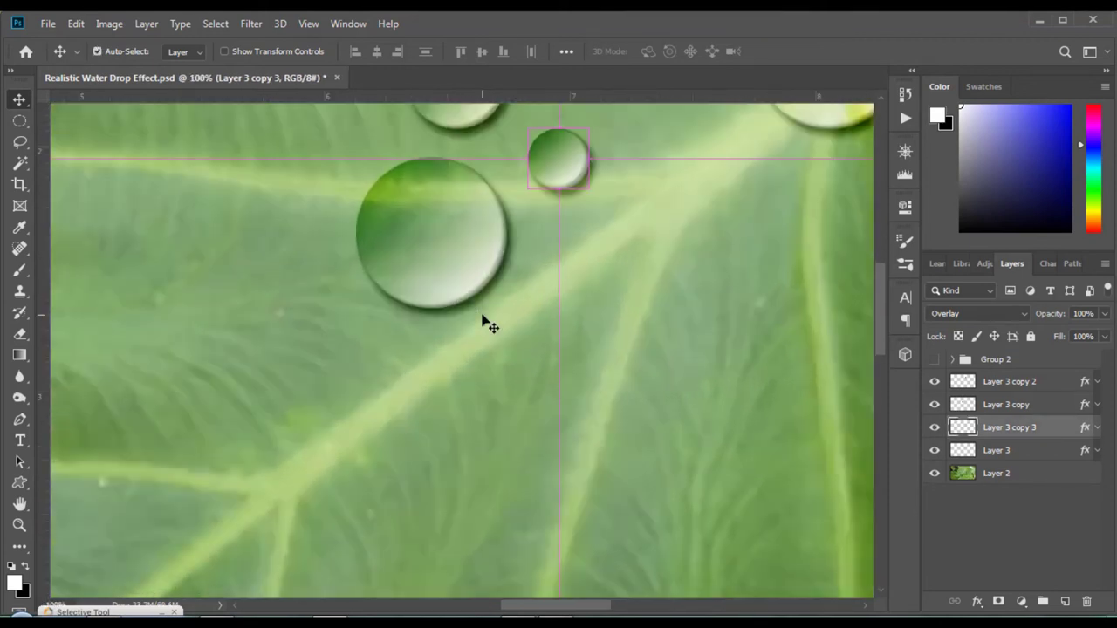
mouse_move(536, 250)
mouse_down()
mouse_move(383, 449)
mouse_move(410, 454)
mouse_up()
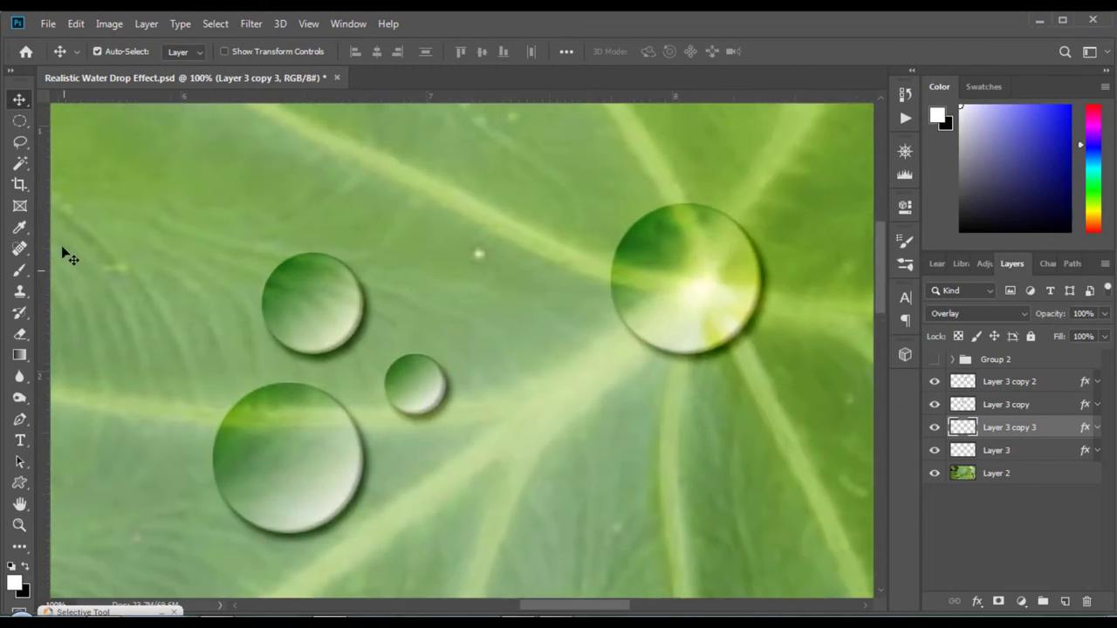
Select the Brush tool with a Soft Round tip of about 14 px.
click(19, 272)
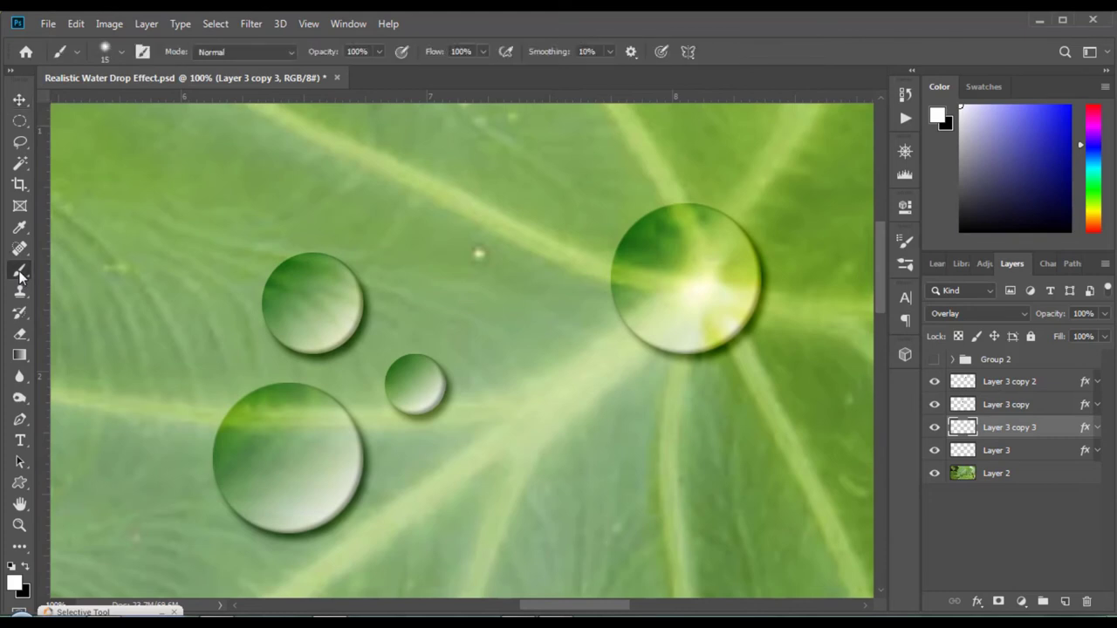
click(121, 53)
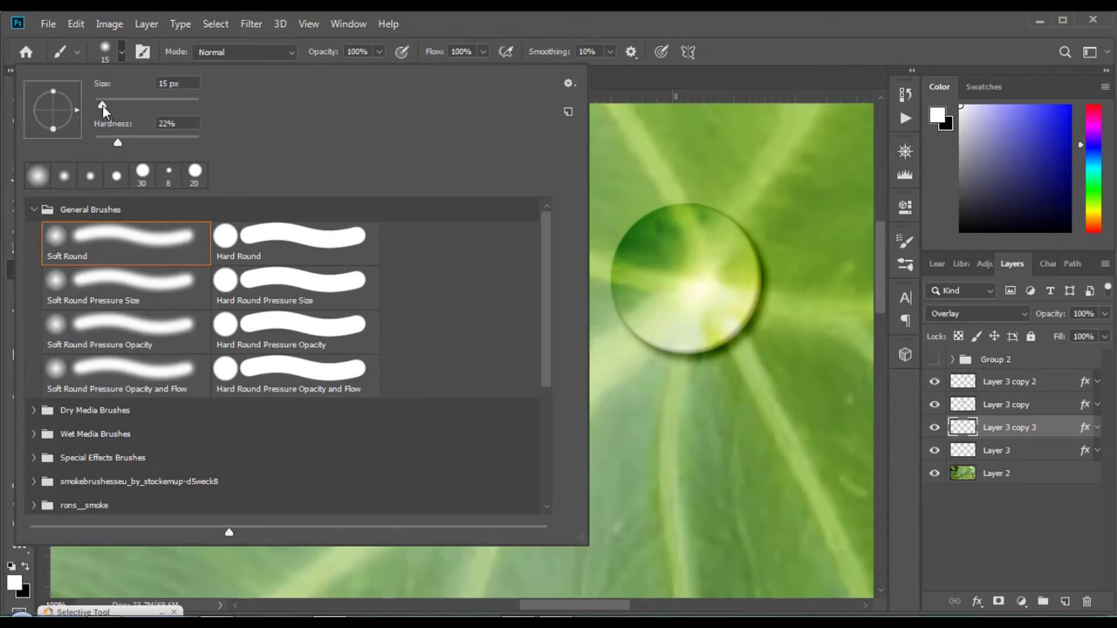
drag(102, 106, 107, 104)
drag(103, 105, 101, 104)
key(Tab)
key(Return)
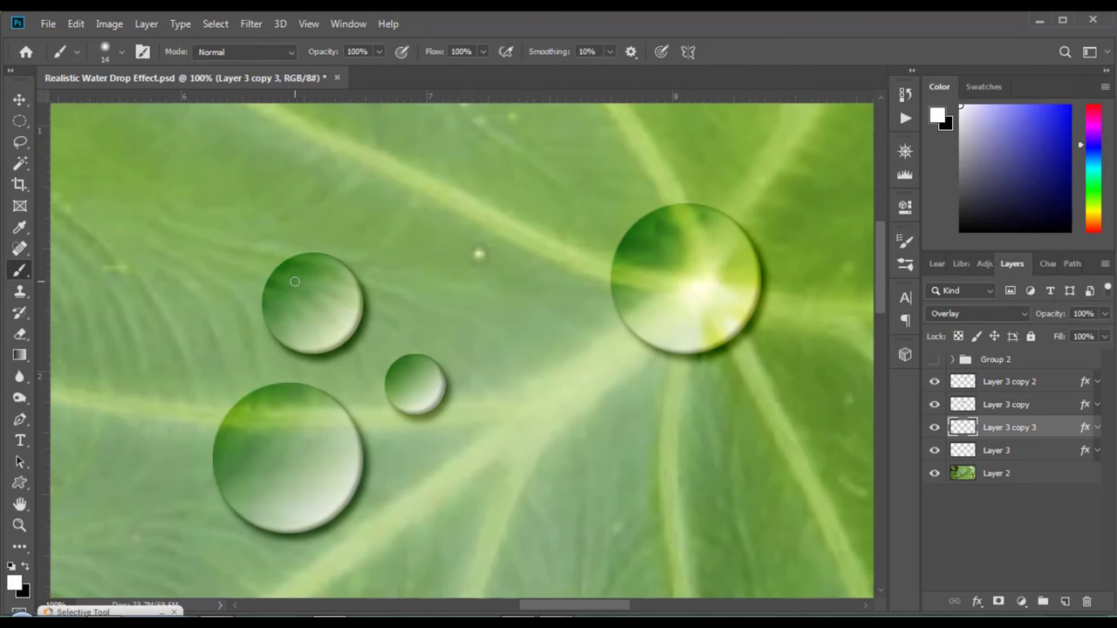
Paint and undo a test dot, then confirm the foreground colour is white.
click(294, 281)
key(ctrl+z)
click(15, 584)
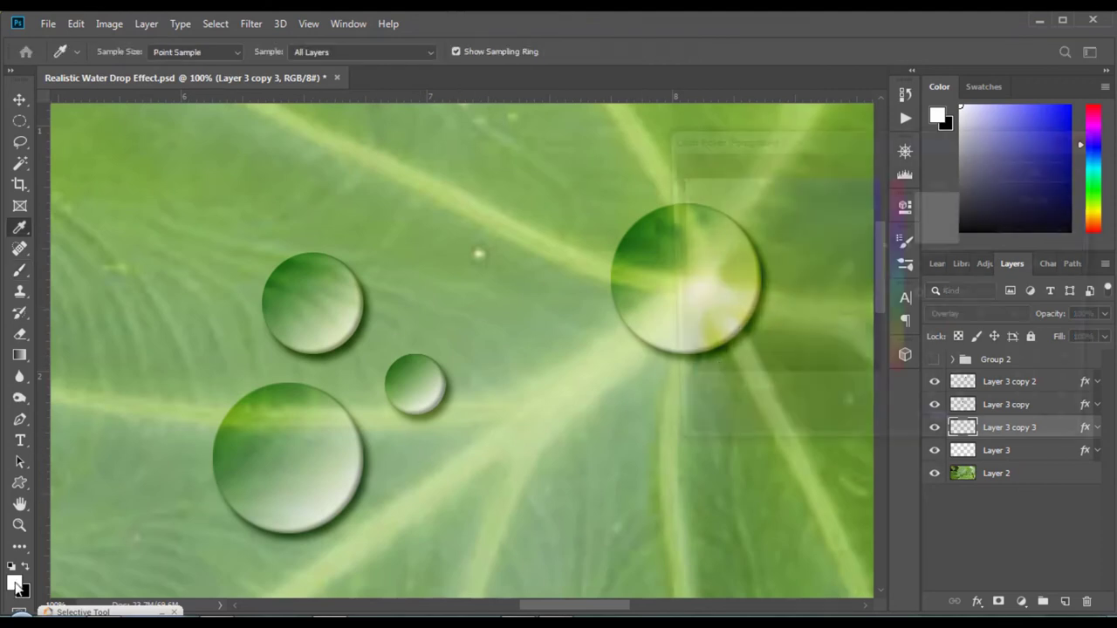
click(1044, 171)
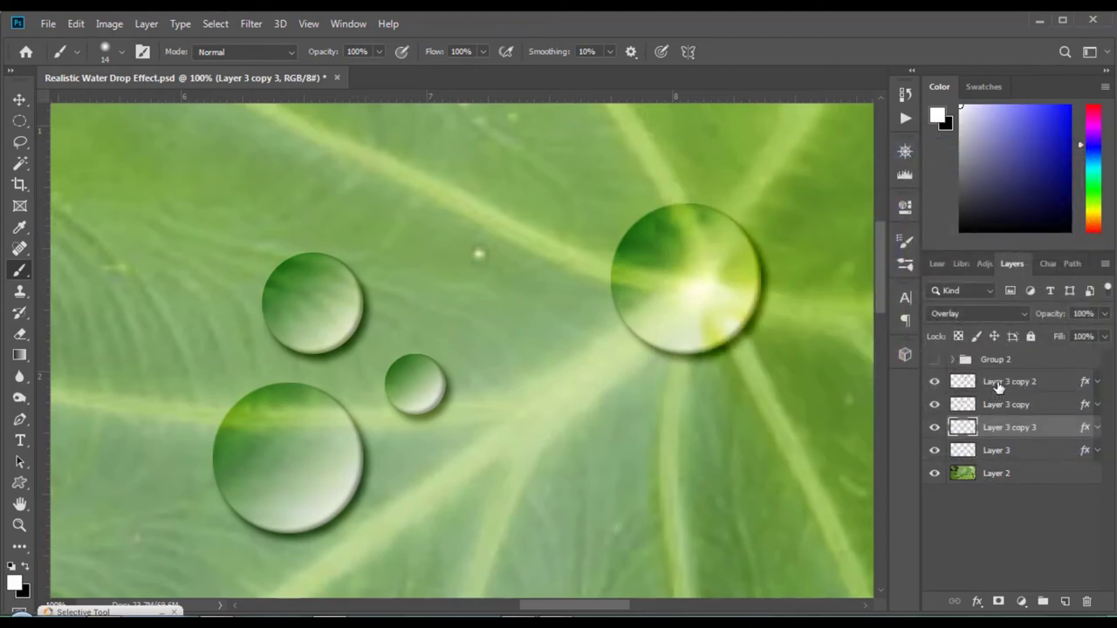
Toggle the drop layers' visibility to identify each drop, undoing one misplaced highlight.
click(999, 452)
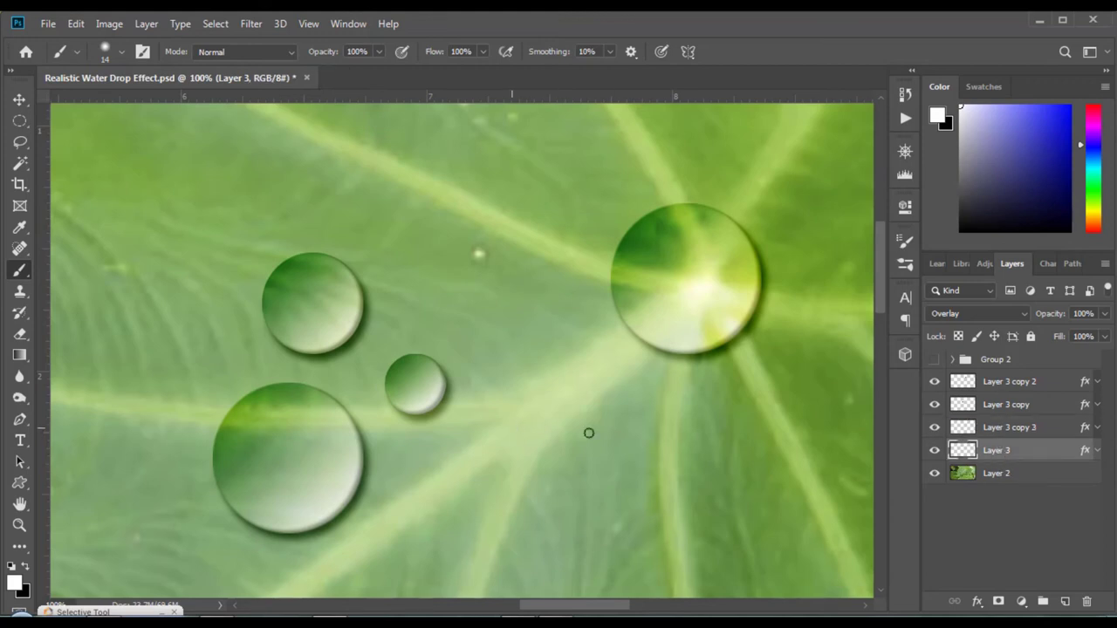
click(936, 452)
click(934, 450)
click(935, 428)
click(935, 404)
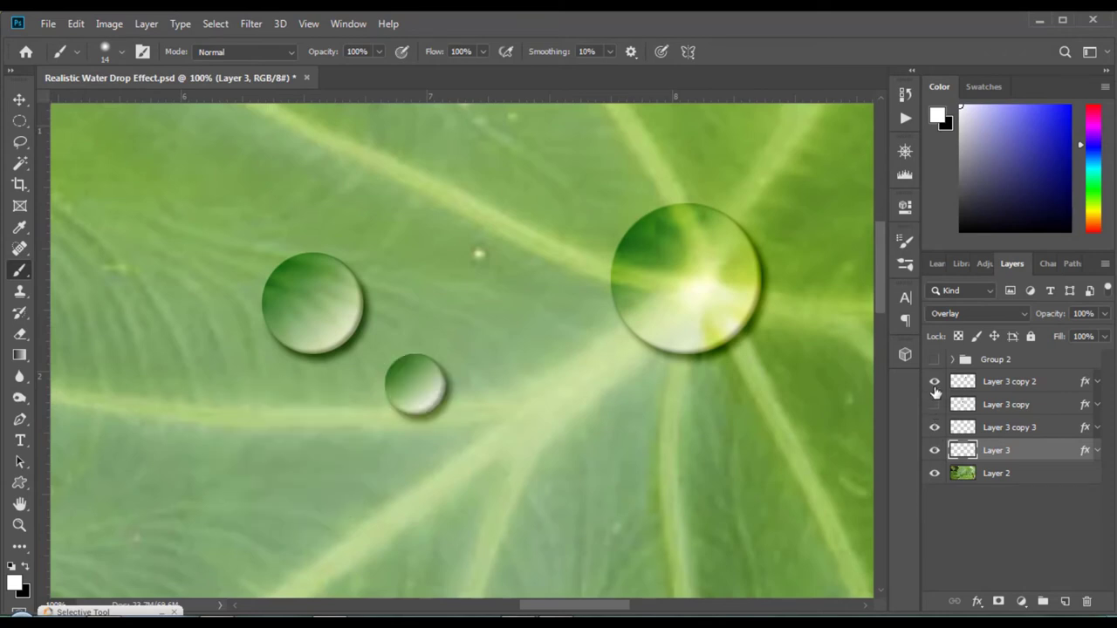
click(934, 381)
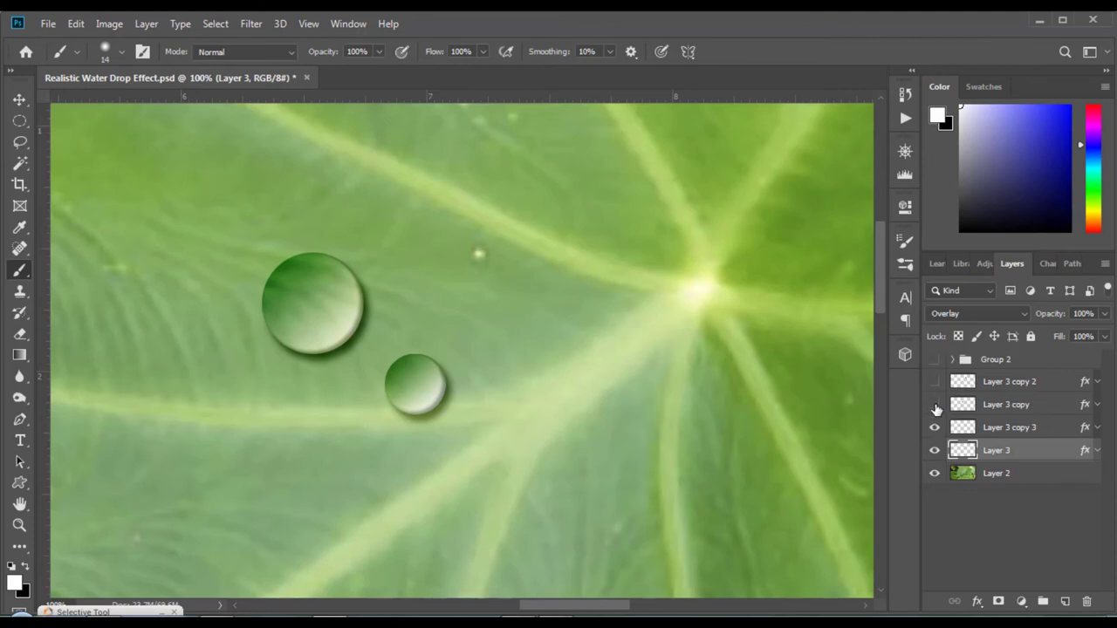
click(935, 405)
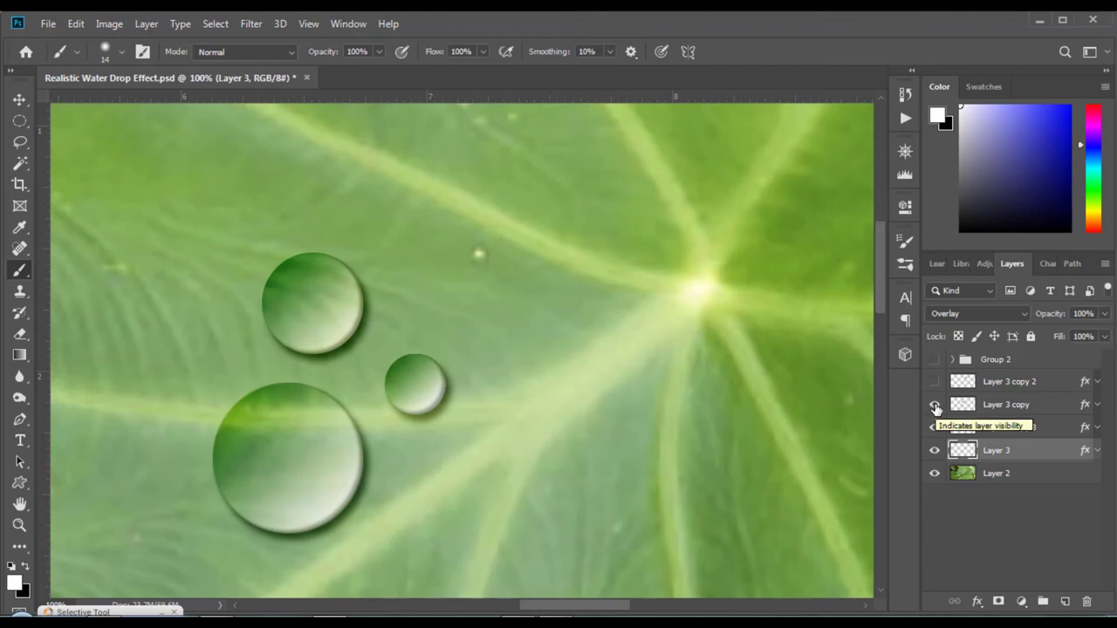
click(935, 382)
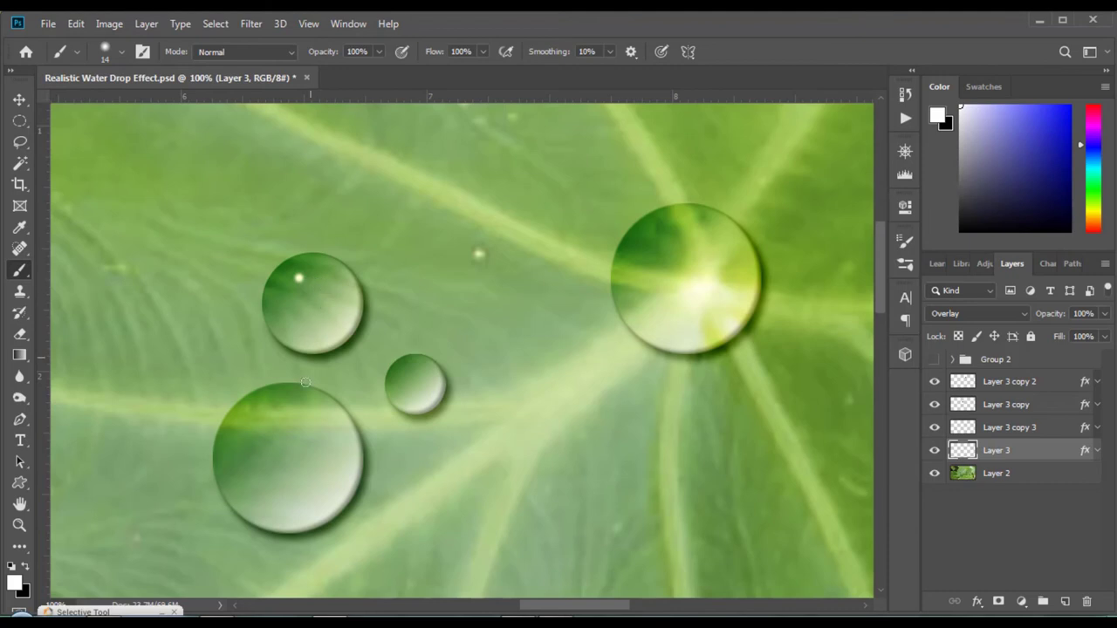
click(251, 441)
key(ctrl+z)
Paint white highlight dots on the small middle drop and the large right drop.
click(960, 427)
click(935, 428)
click(406, 372)
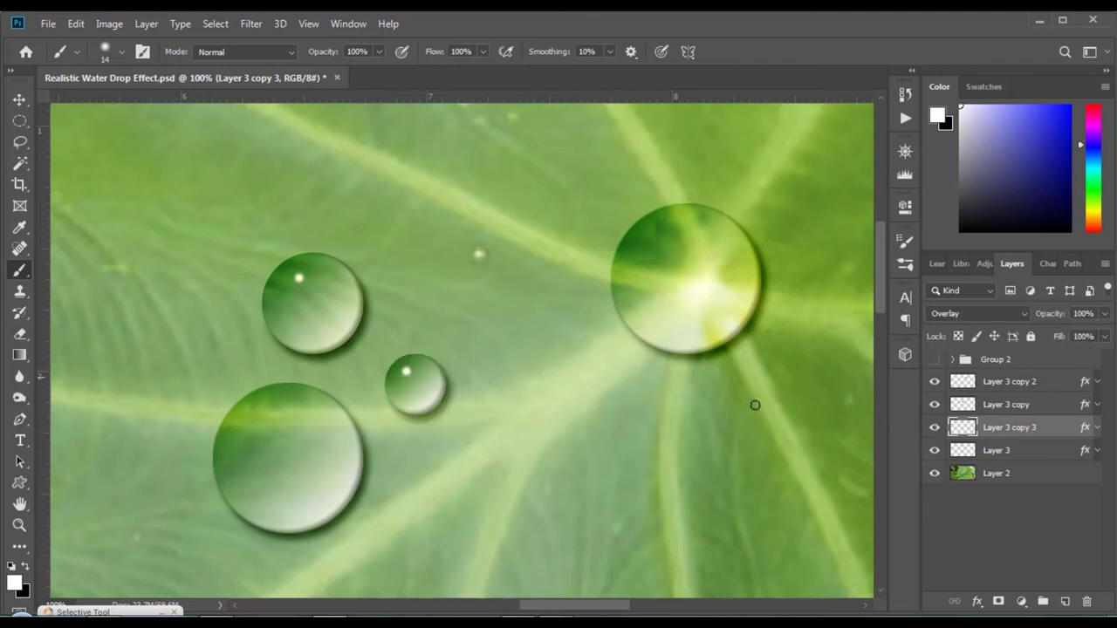
click(978, 407)
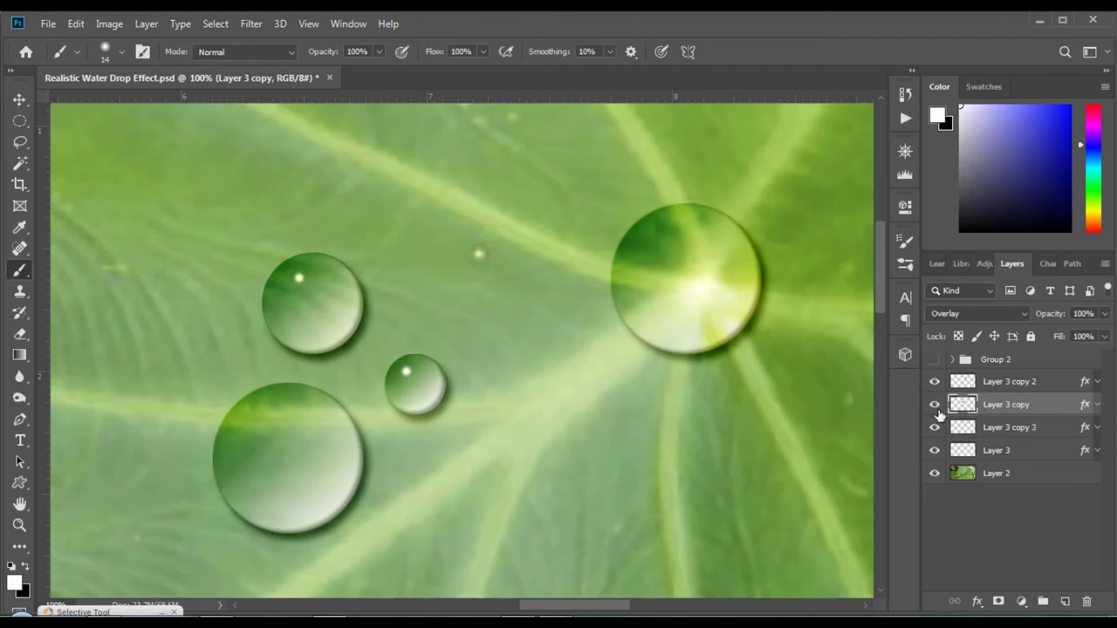
click(935, 404)
click(935, 404)
click(991, 385)
click(650, 246)
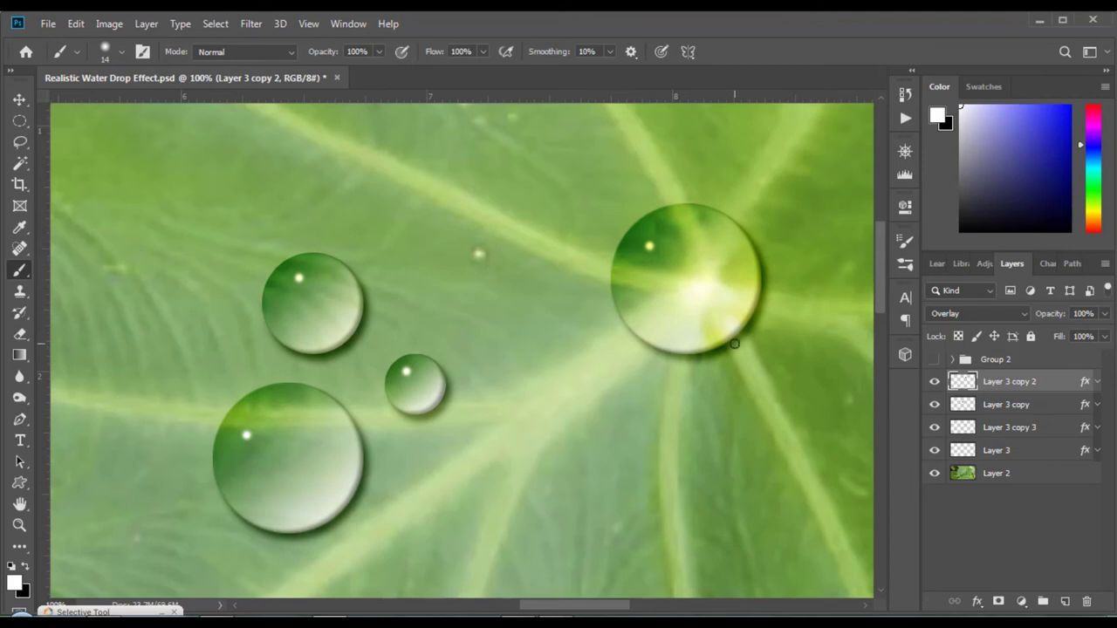
key(ctrl+minus)
key(ctrl+minus)
key(ctrl+minus)
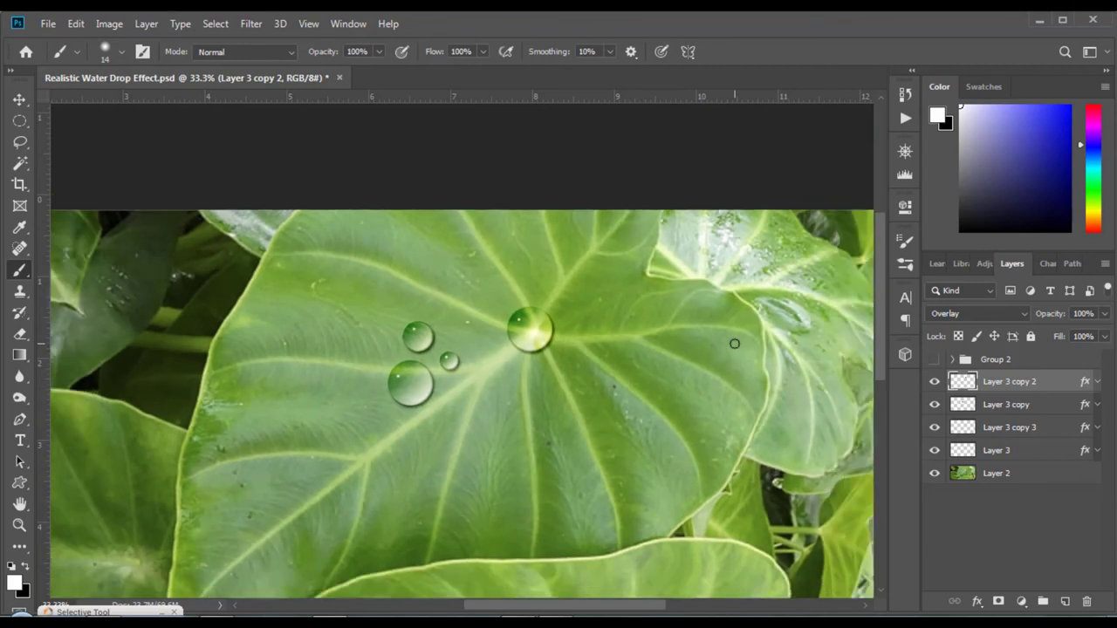
Alt-drag a copy of the small drop to the leaf's lower-left tip as Layer 3 copy 4.
key(ctrl+minus)
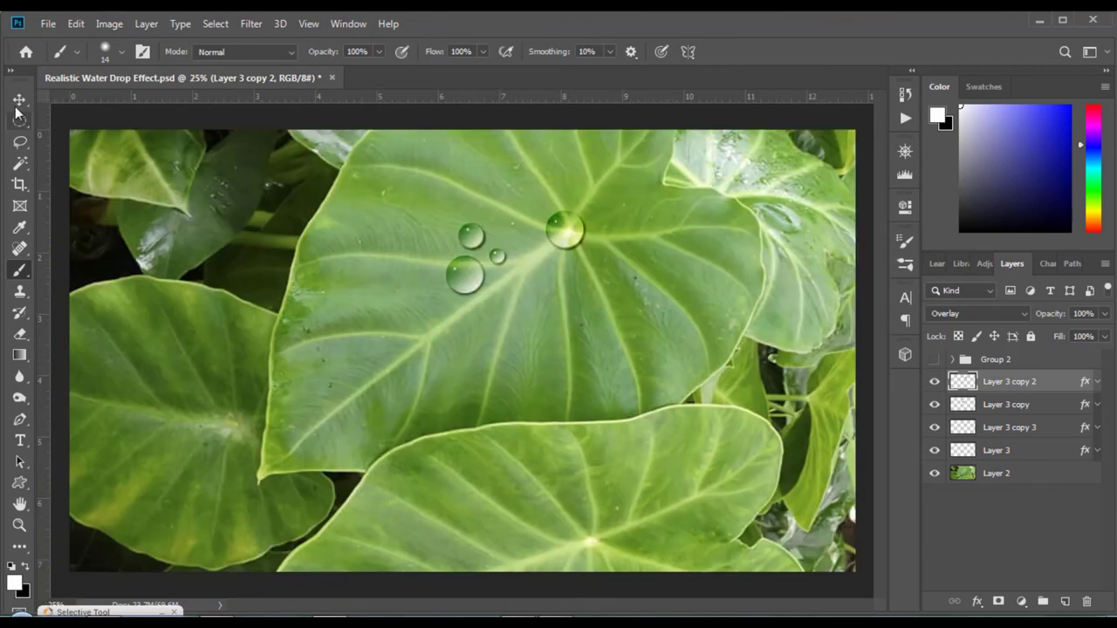
click(19, 98)
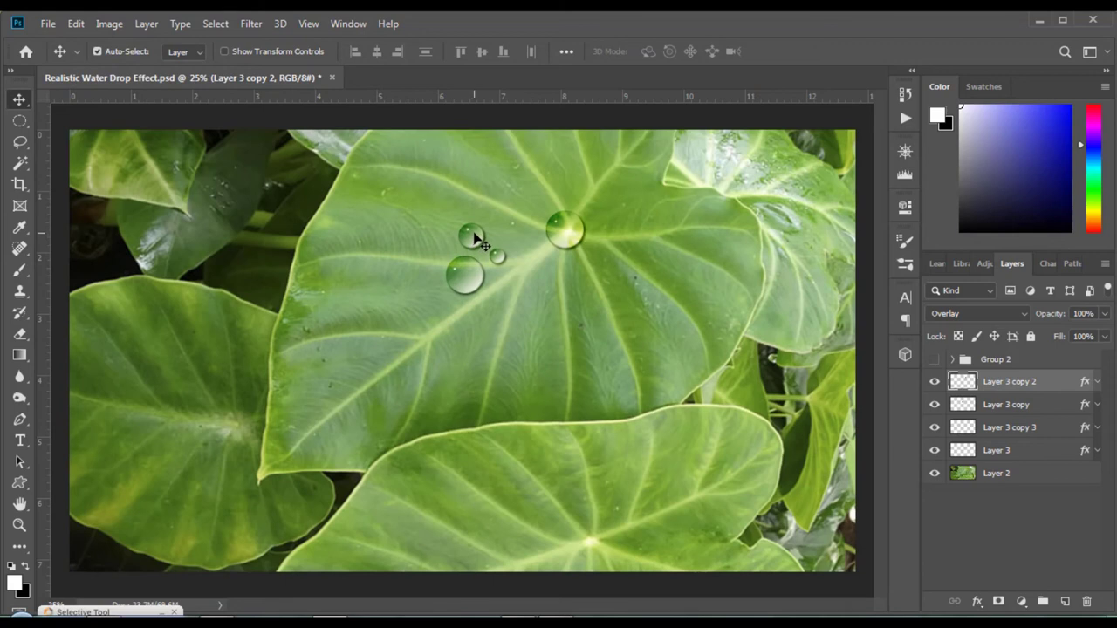
drag(472, 237, 278, 459)
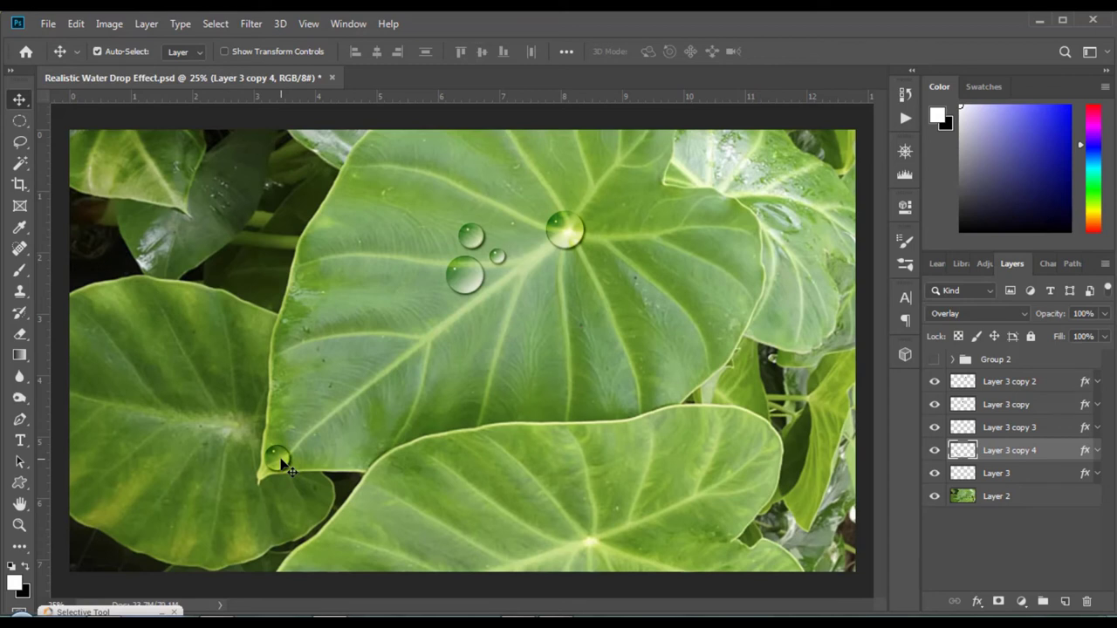
click(252, 24)
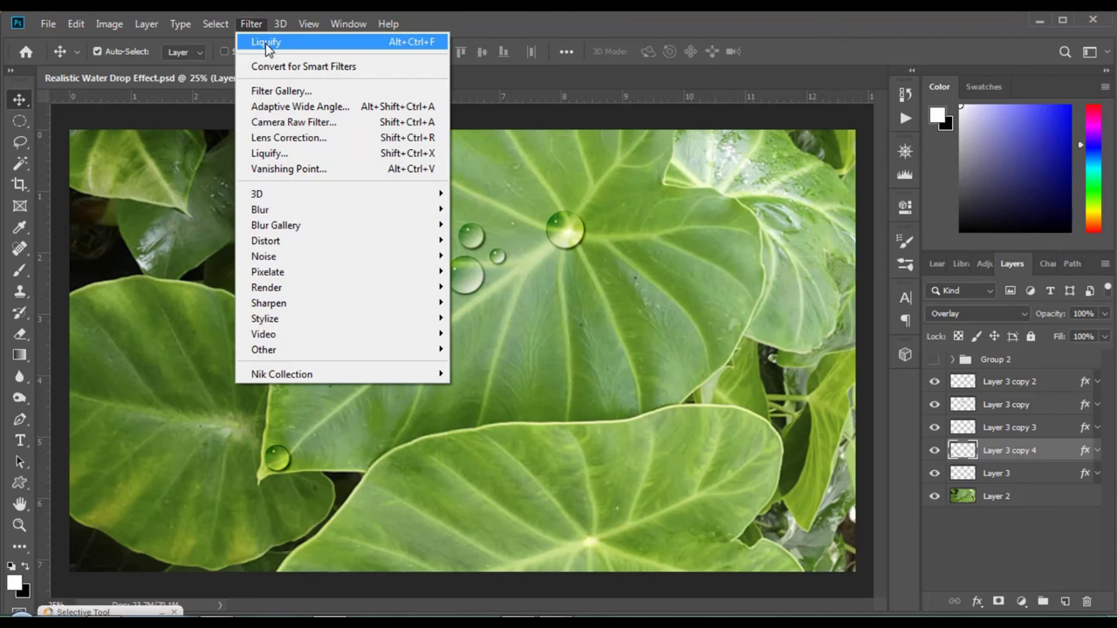
Open Liquify on the copied drop, zoomed in and centred, with a smaller warp brush.
click(273, 157)
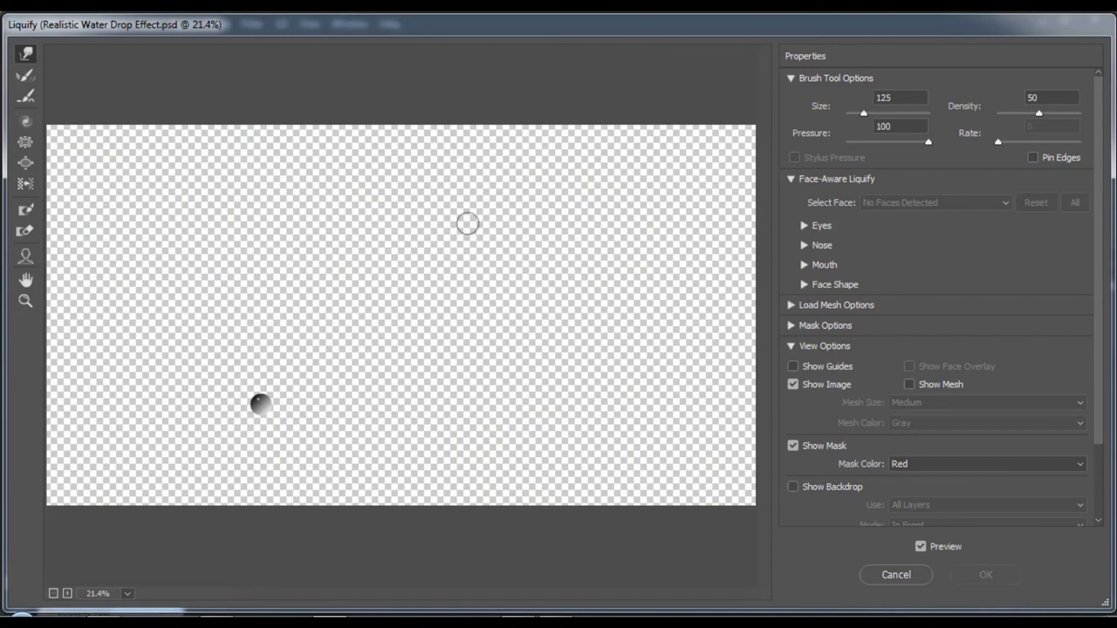
key(ctrl+plus)
key(ctrl+plus)
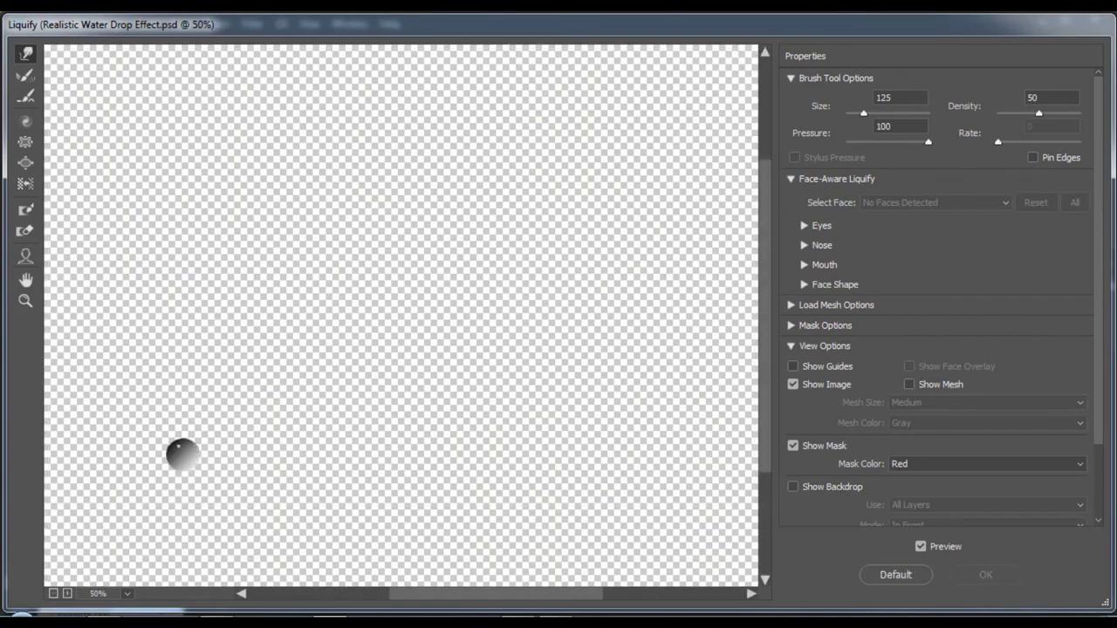
key(ctrl+plus)
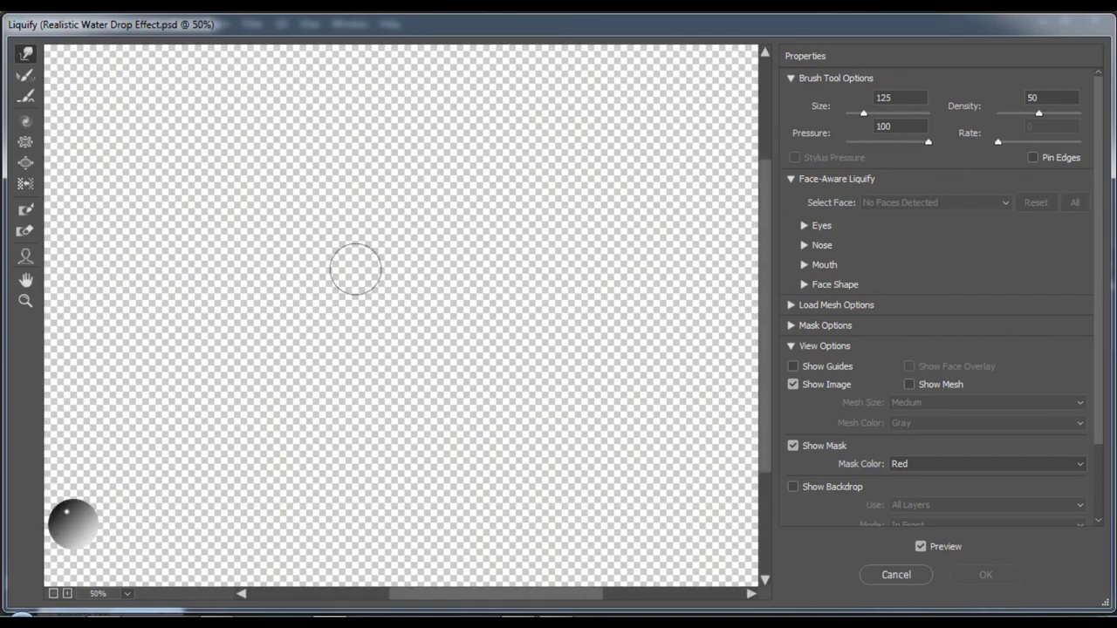
drag(322, 359, 521, 187)
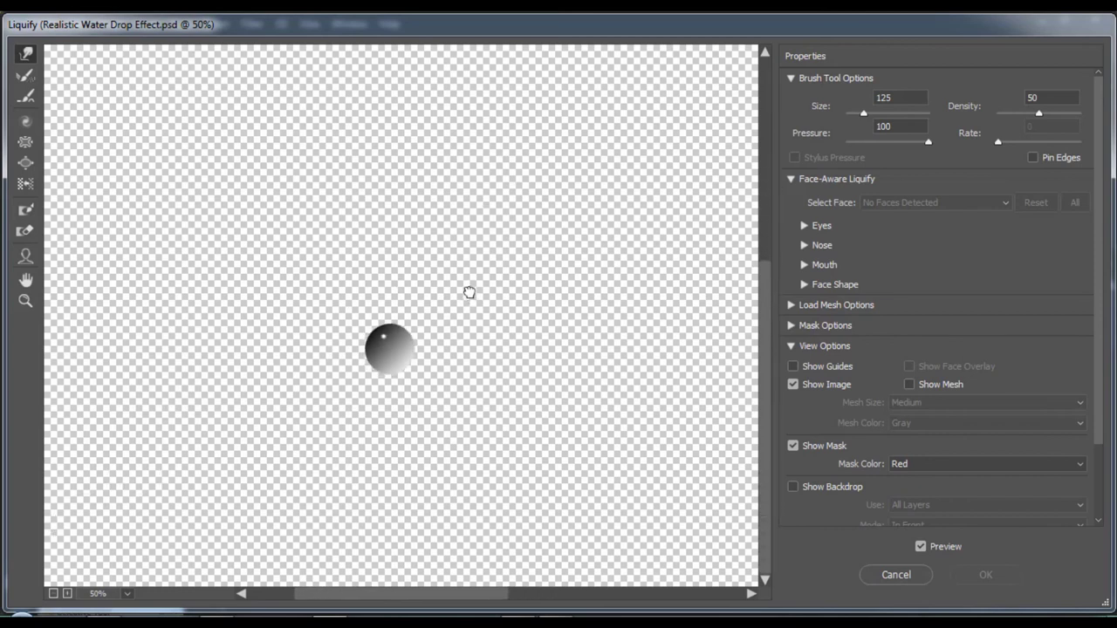
drag(351, 301, 449, 289)
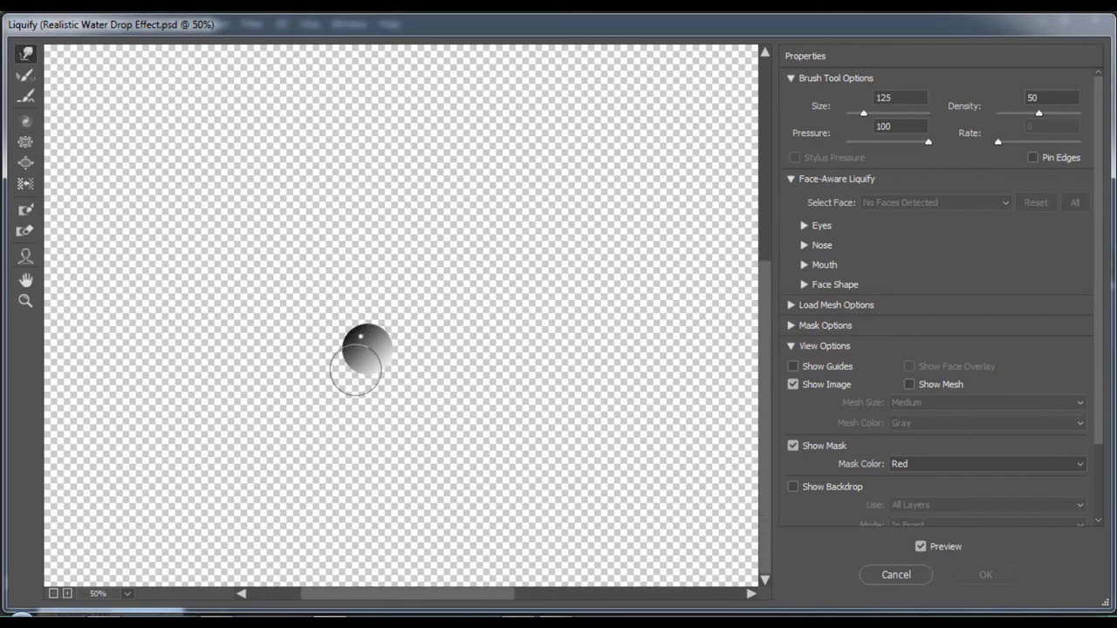
key(bracketleft)
key(bracketleft)
key(bracketleft)
key(bracketleft)
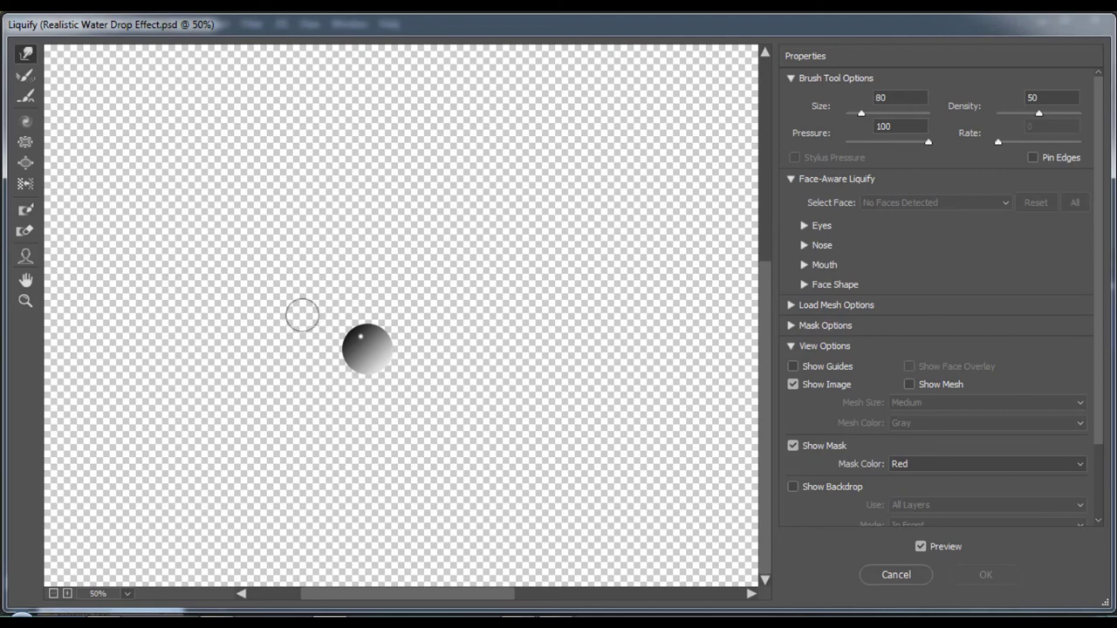
Warp the tip drop upward into a pointed teardrop and apply the Liquify changes.
drag(377, 353, 366, 349)
key(ctrl+z)
key(bracketright)
key(bracketright)
key(bracketright)
key(bracketright)
key(ctrl+z)
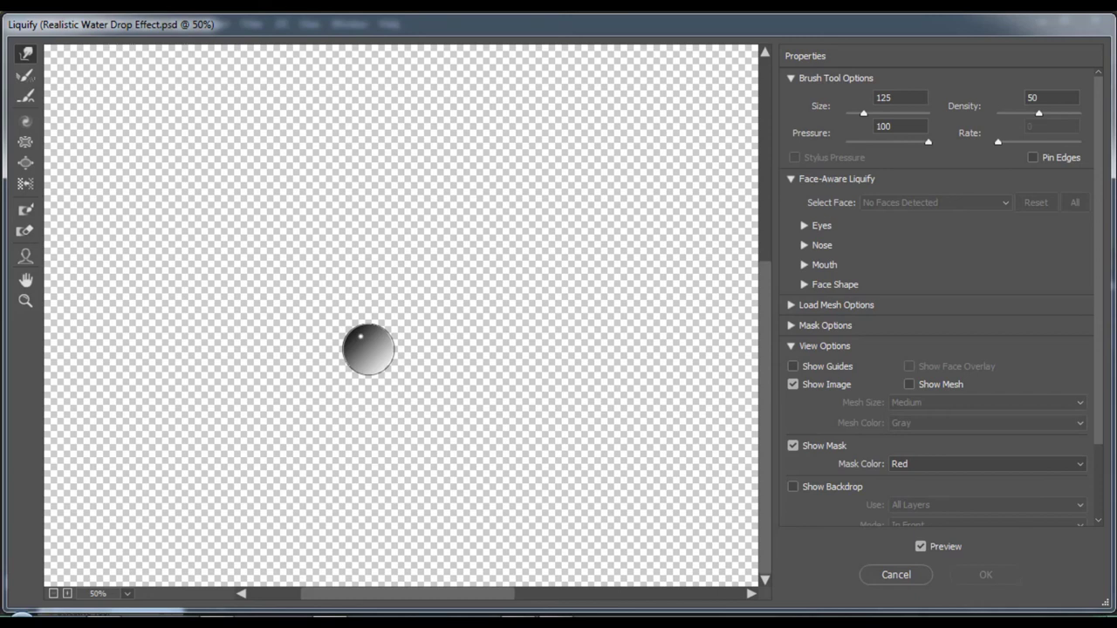
drag(365, 345, 385, 310)
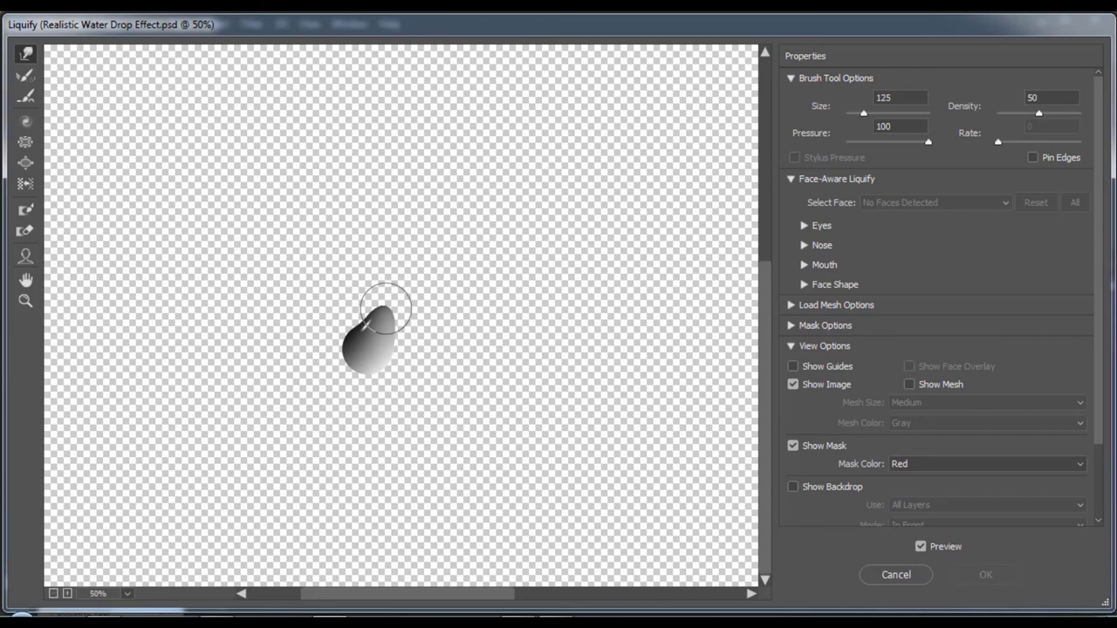
drag(385, 310, 369, 250)
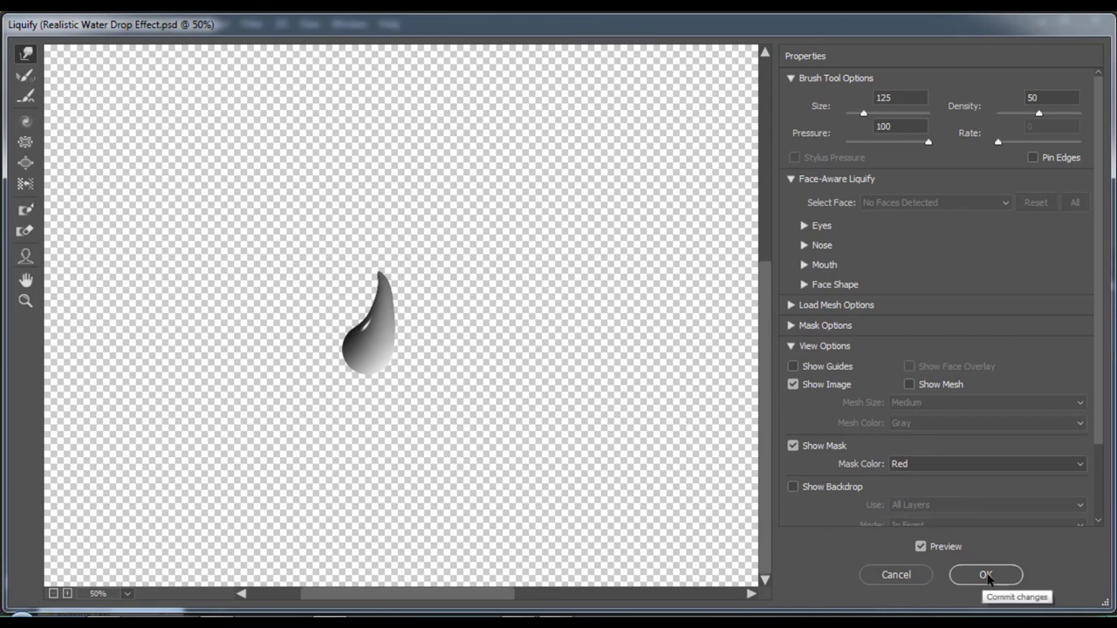
click(985, 575)
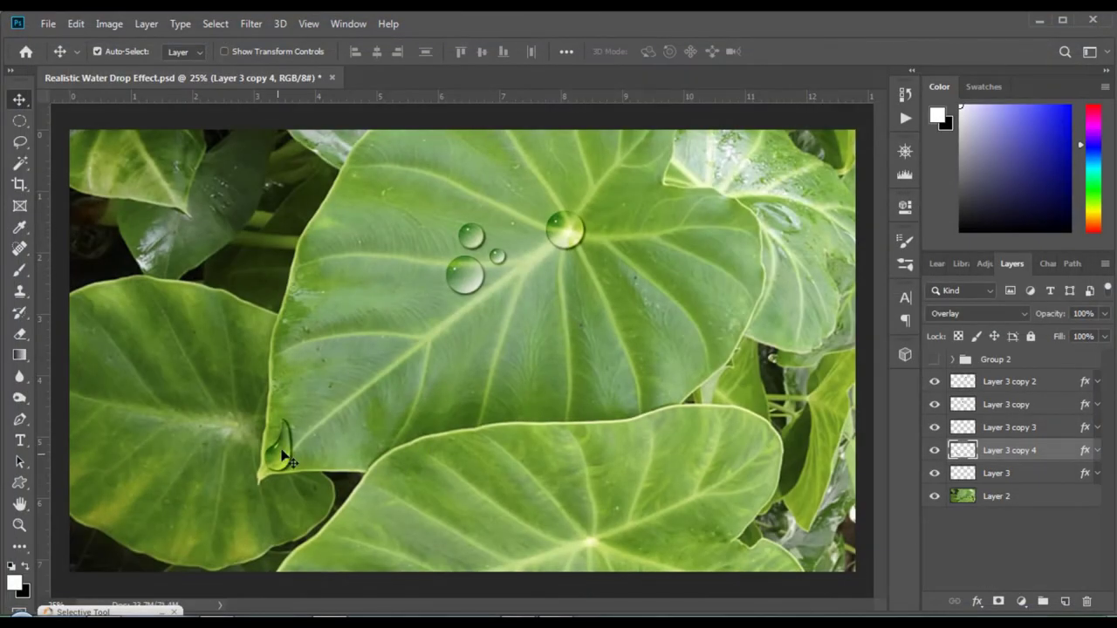
key(ctrl+plus)
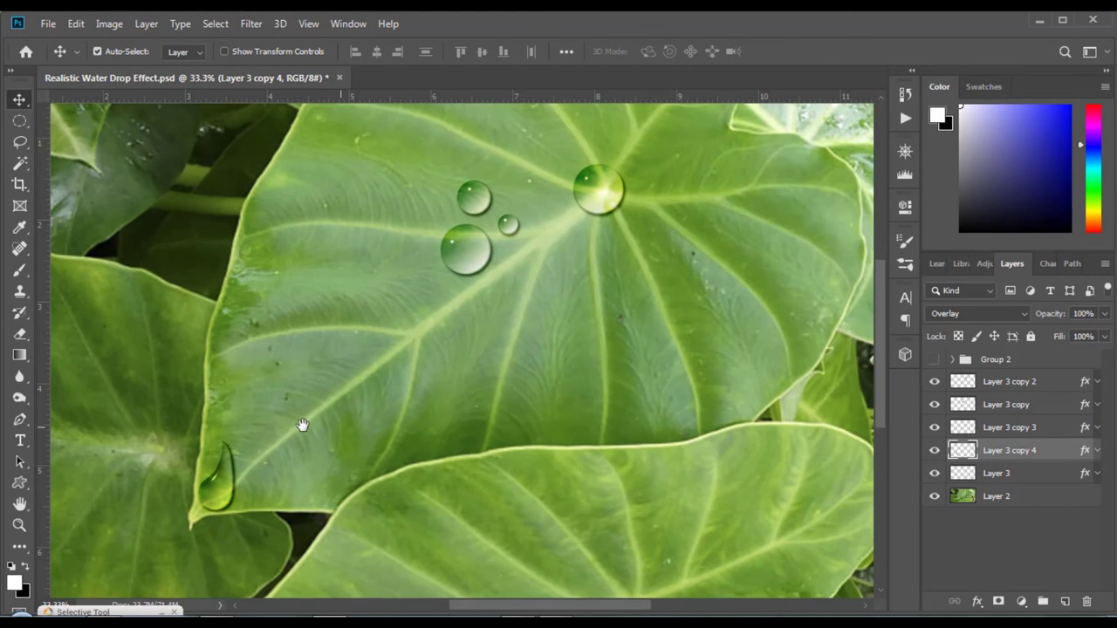
drag(302, 424, 460, 336)
key(ctrl+plus)
key(ctrl+plus)
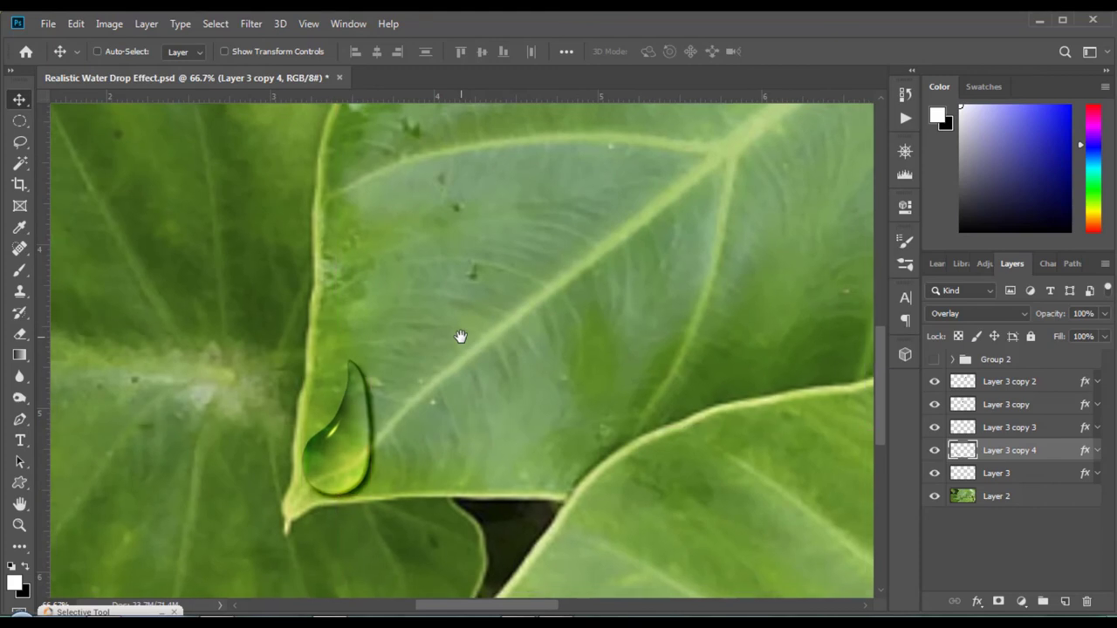
key(ctrl+minus)
key(ctrl+minus)
key(ctrl+minus)
key(ctrl+minus)
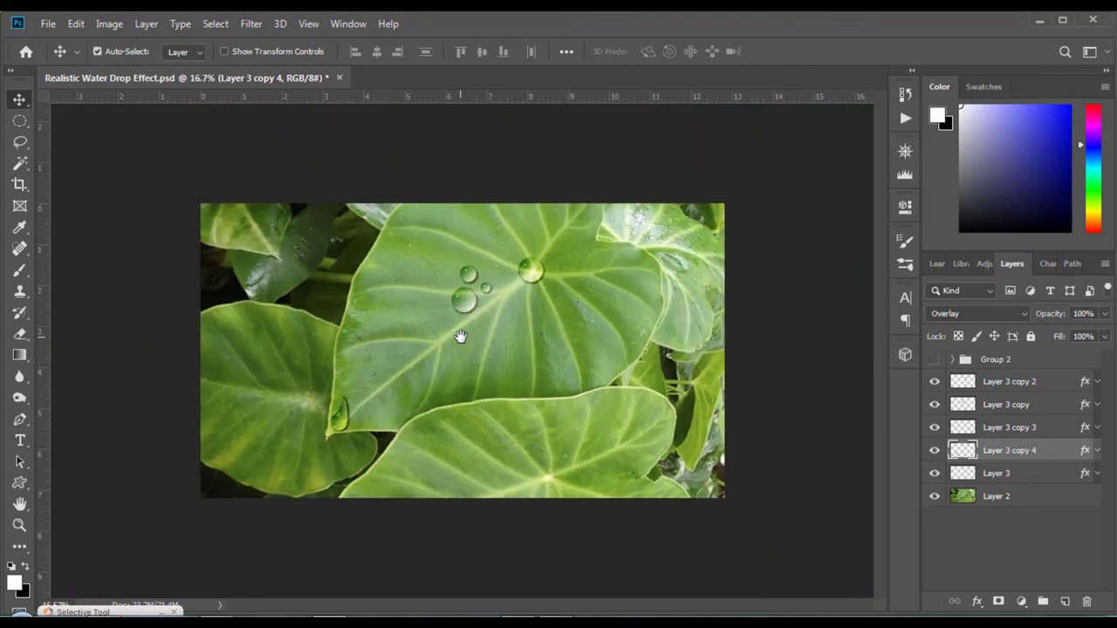
key(ctrl+plus)
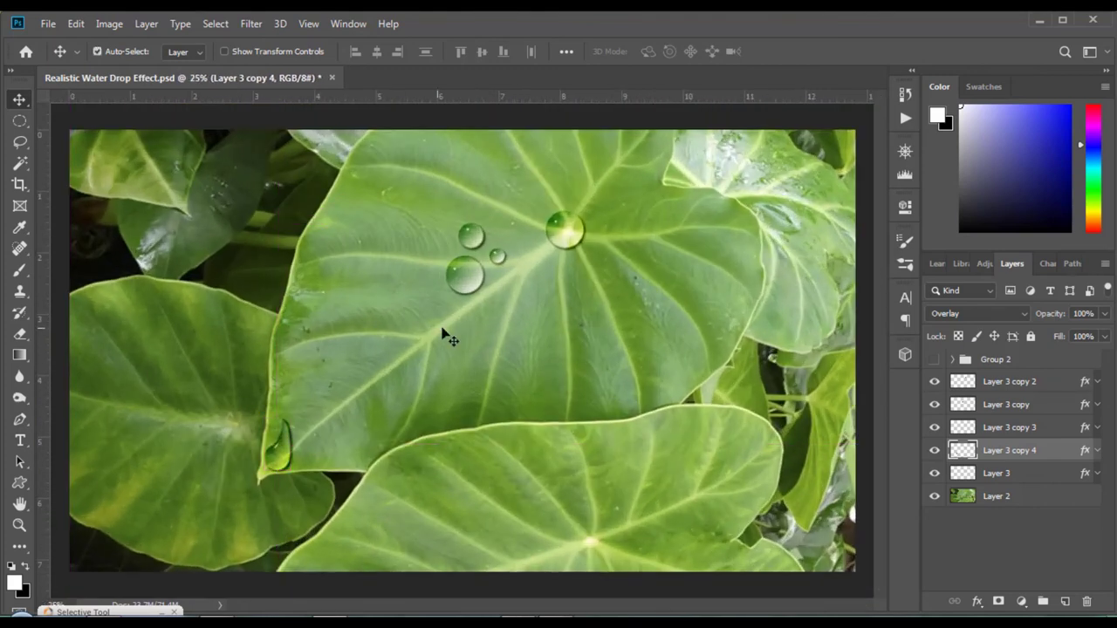
click(501, 261)
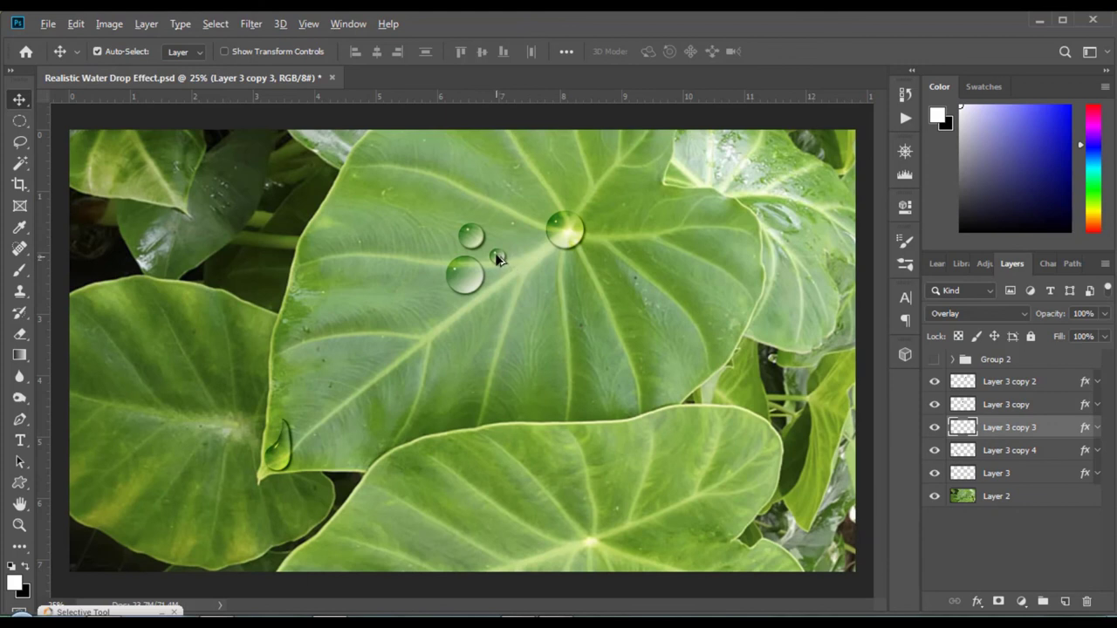
Place one more small drop copy to the right, then select all drop layers.
mouse_move(497, 254)
mouse_down()
mouse_move(706, 271)
mouse_move(577, 340)
mouse_move(584, 347)
mouse_move(417, 182)
mouse_move(506, 163)
mouse_move(454, 179)
mouse_move(392, 223)
mouse_move(357, 306)
mouse_move(517, 380)
mouse_move(373, 303)
mouse_up()
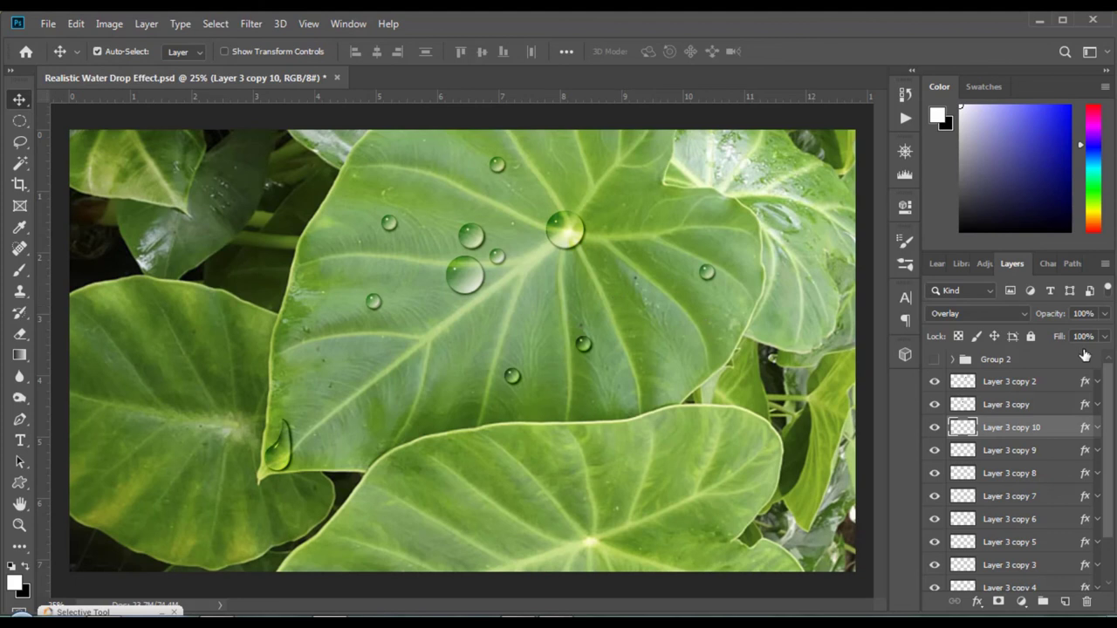
click(1031, 392)
scroll(1083, 462, down, 2)
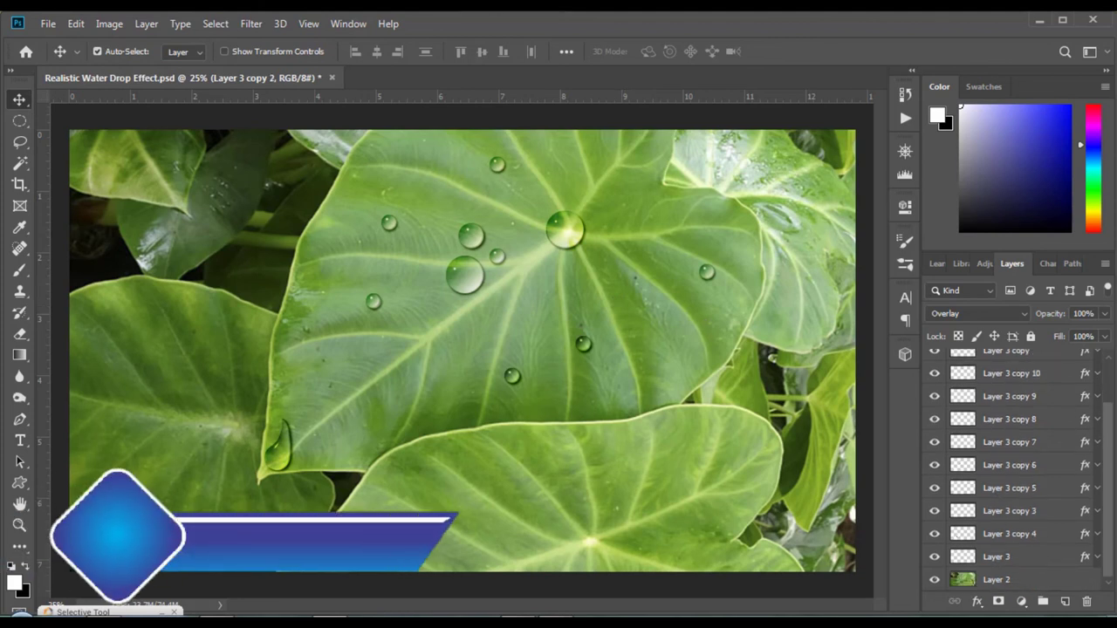
shift+click(1001, 563)
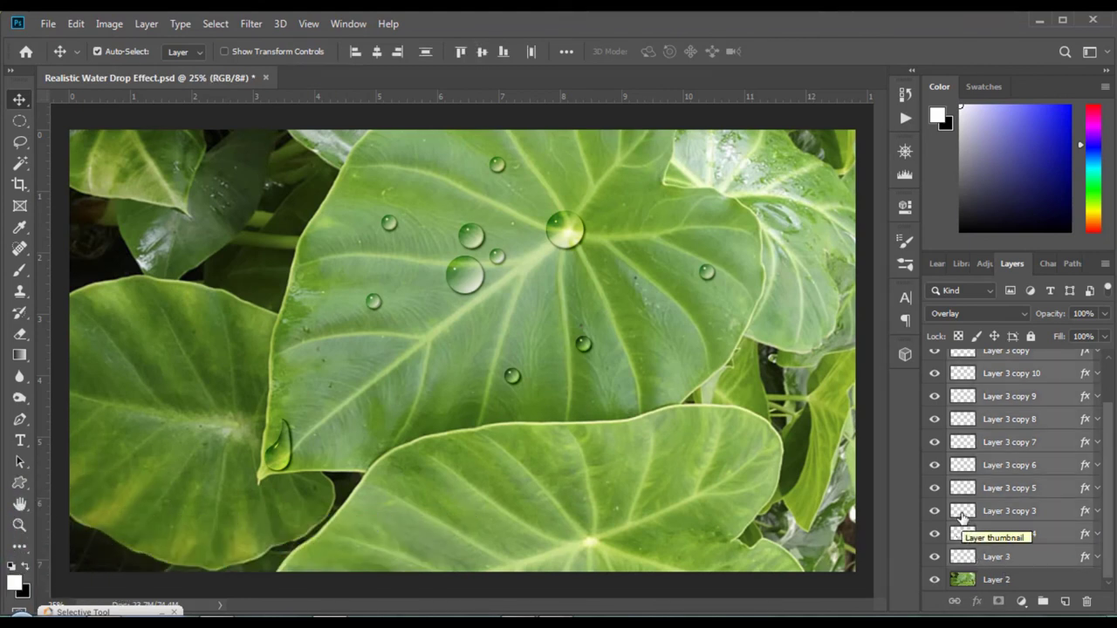
Group the selected drop layers into Group 3 with Ctrl+G.
key(ctrl)
key(ctrl+g)
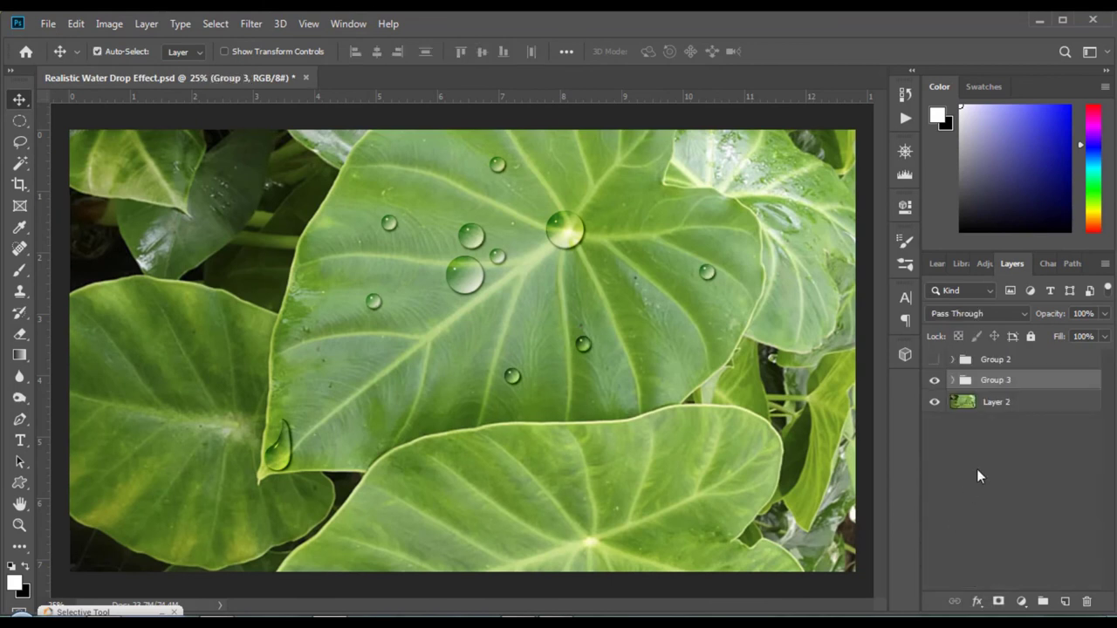